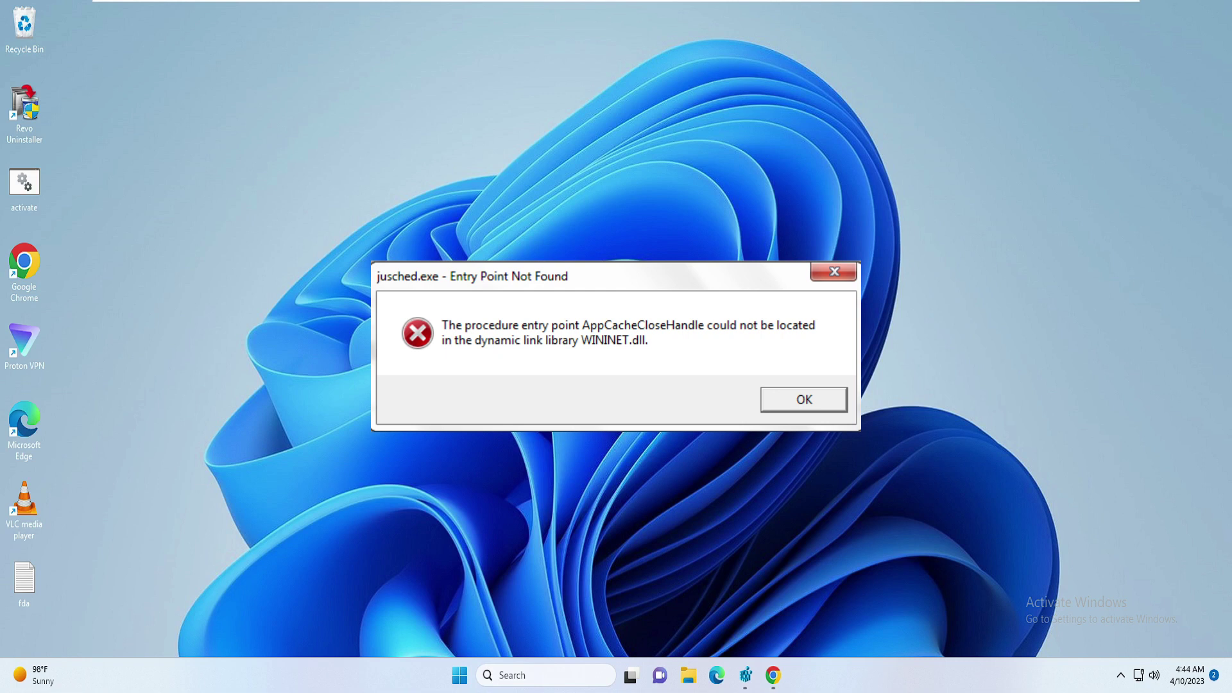
Dismiss the jusched.exe 'Entry Point Not Found' error about WININET.dll.
{"action": "key", "text": "Return"}
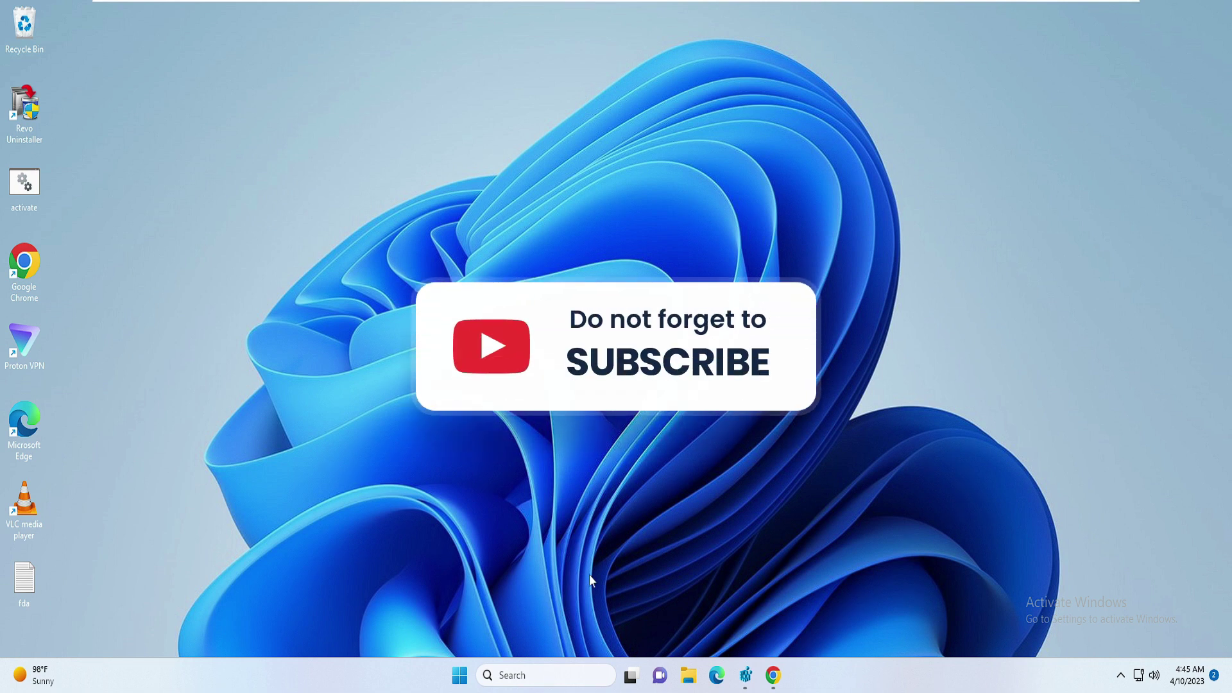
Launch Command Prompt as administrator and run sfc /scannow.
{"action": "left_click", "coordinate": [526, 676]}
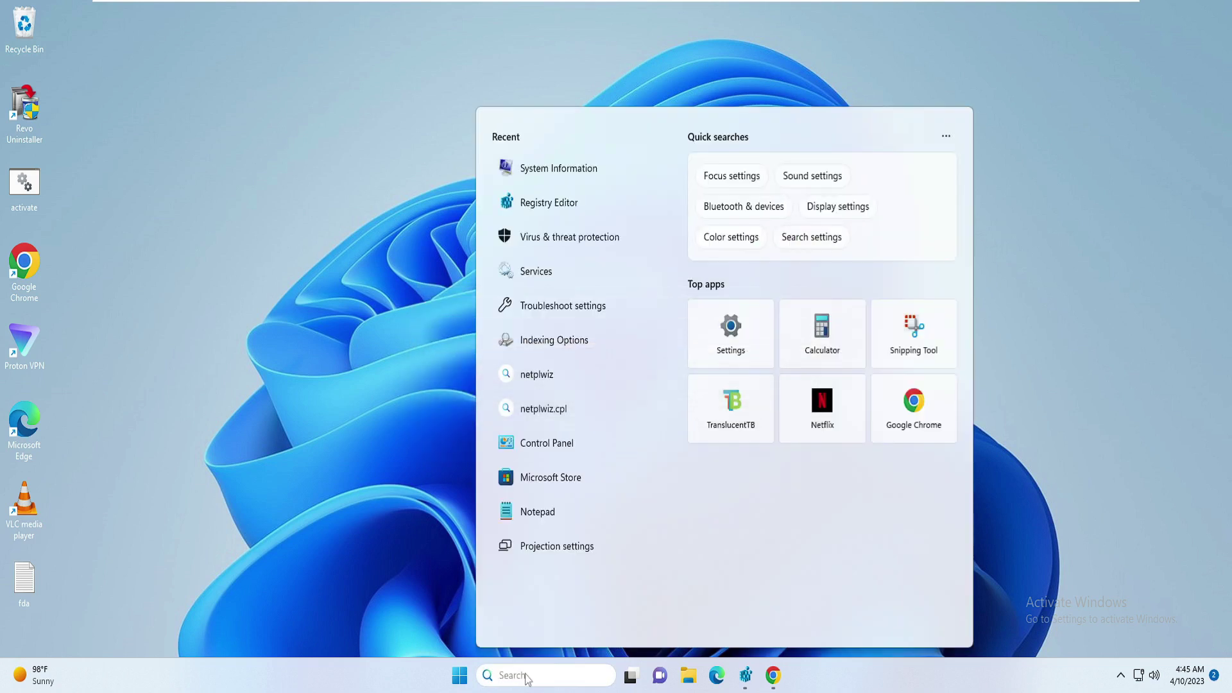
{"action": "type", "text": "cmd"}
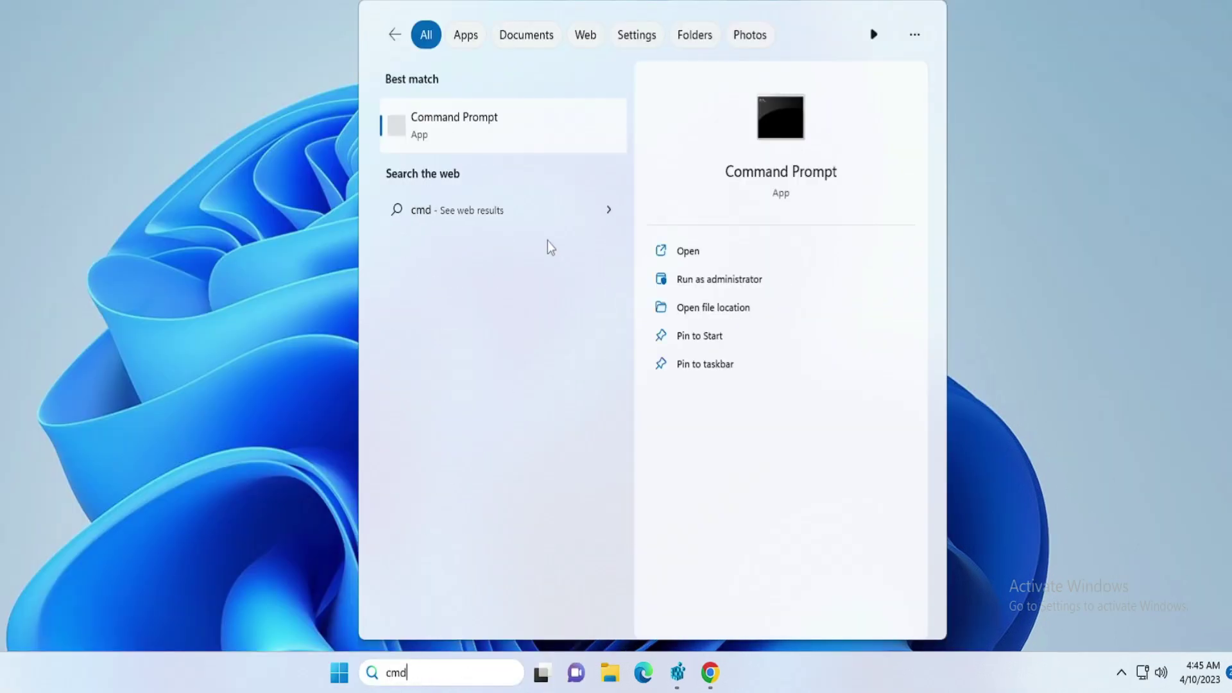
{"action": "right_click", "coordinate": [473, 117]}
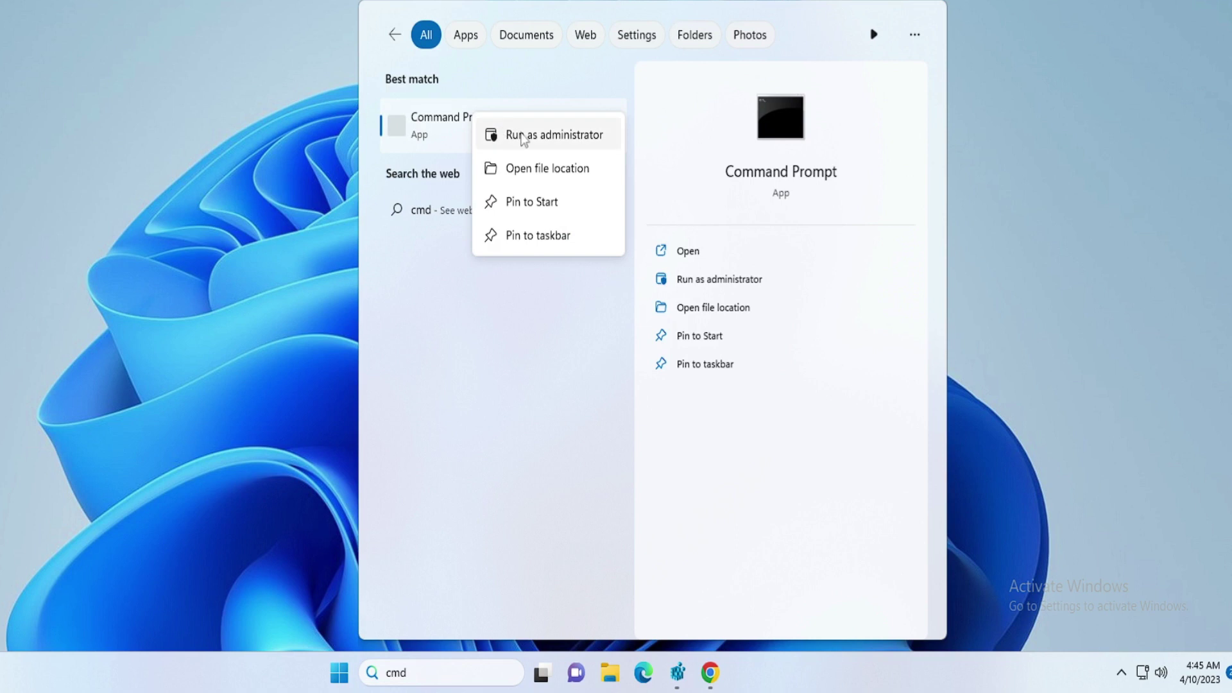
{"action": "left_click", "coordinate": [548, 133]}
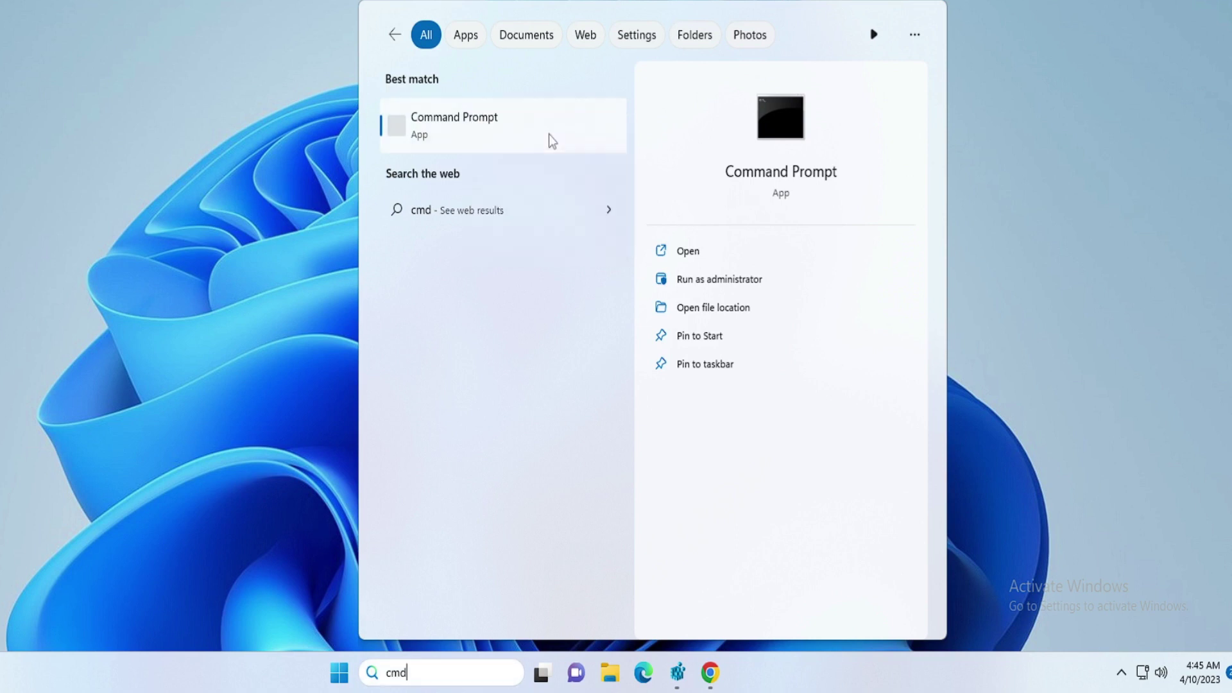
{"action": "left_click", "coordinate": [448, 411]}
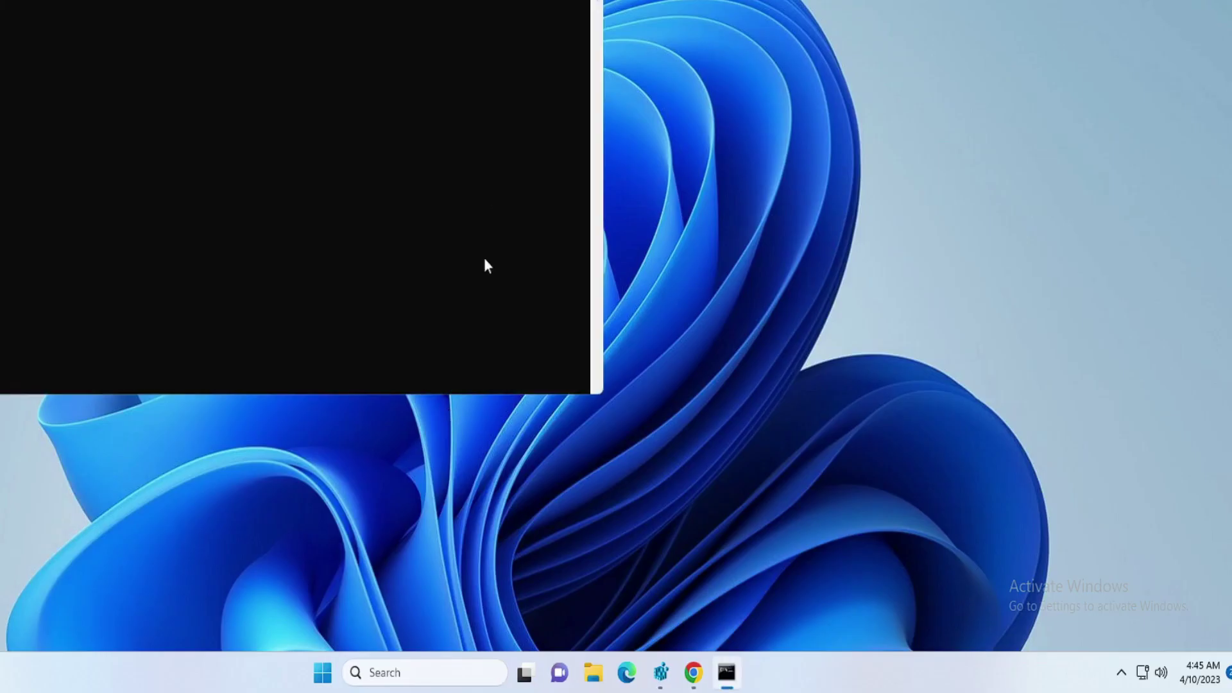
{"action": "left_click_drag", "start_coordinate": [704, 14], "coordinate": [742, 27]}
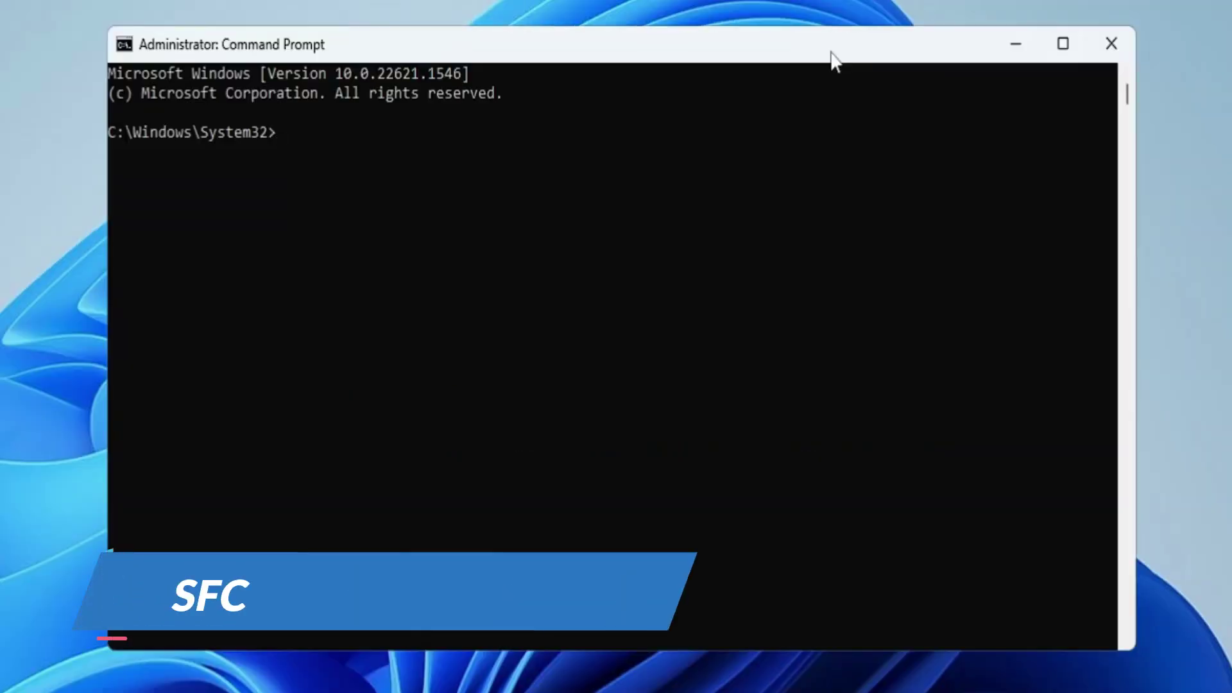
{"action": "type", "text": "sfc"}
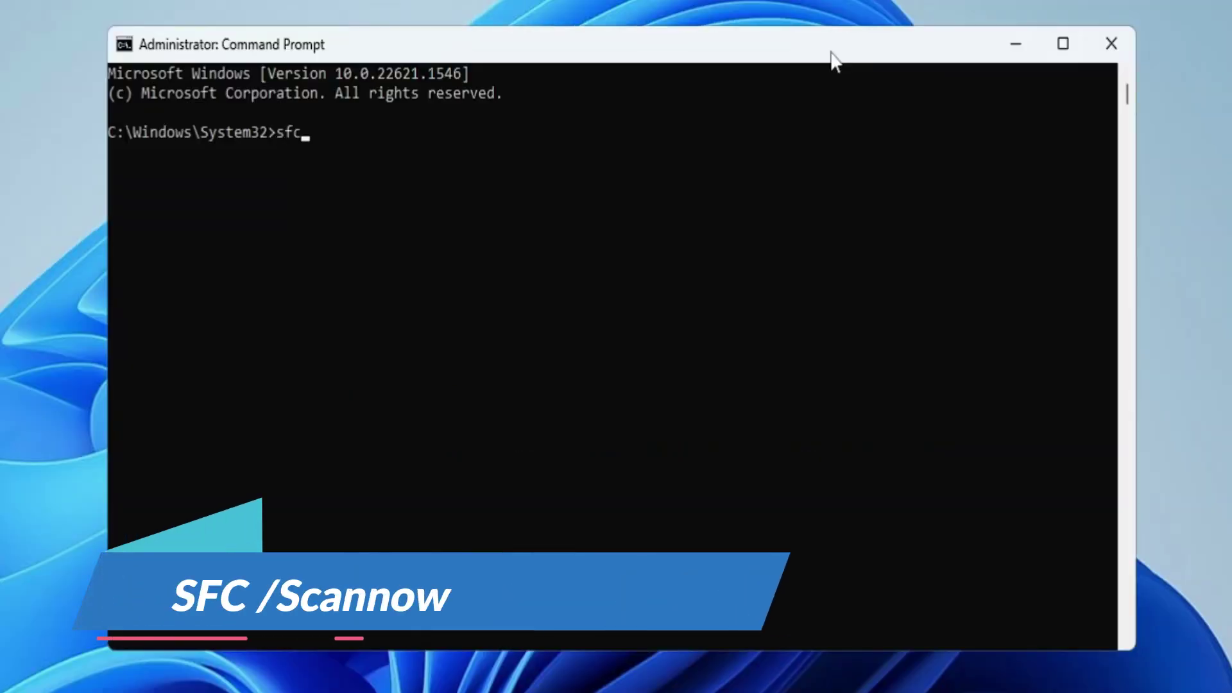
{"action": "type", "text": " /s"}
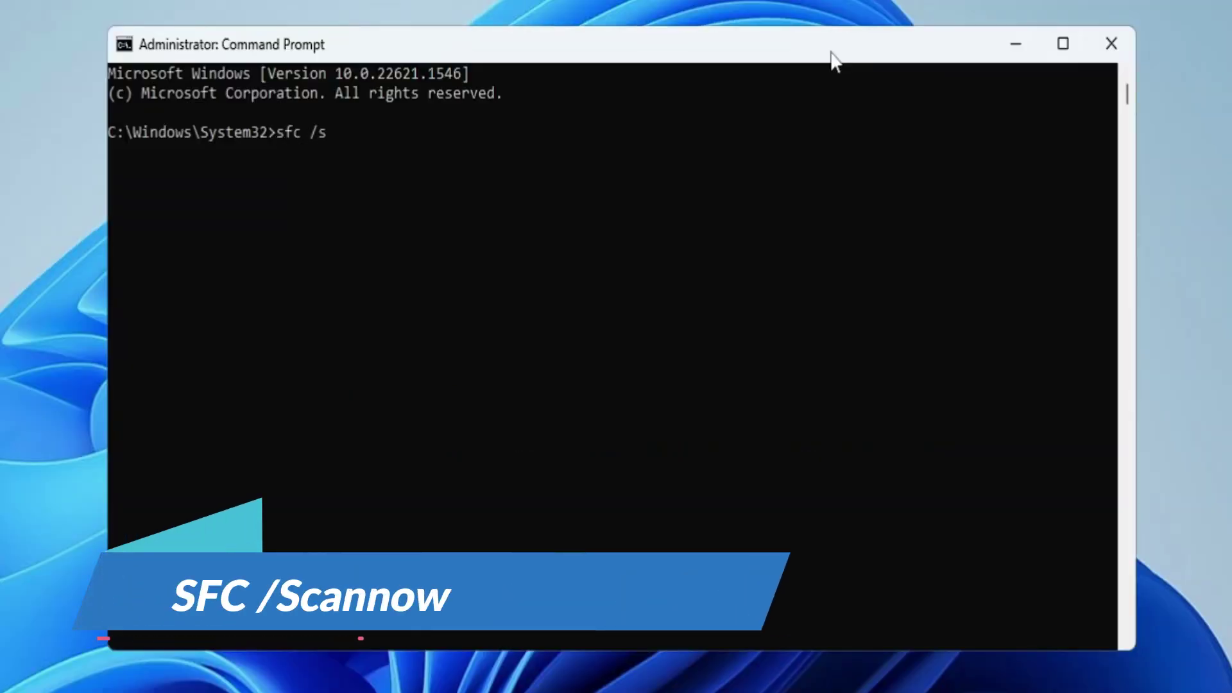
{"action": "type", "text": "cannow"}
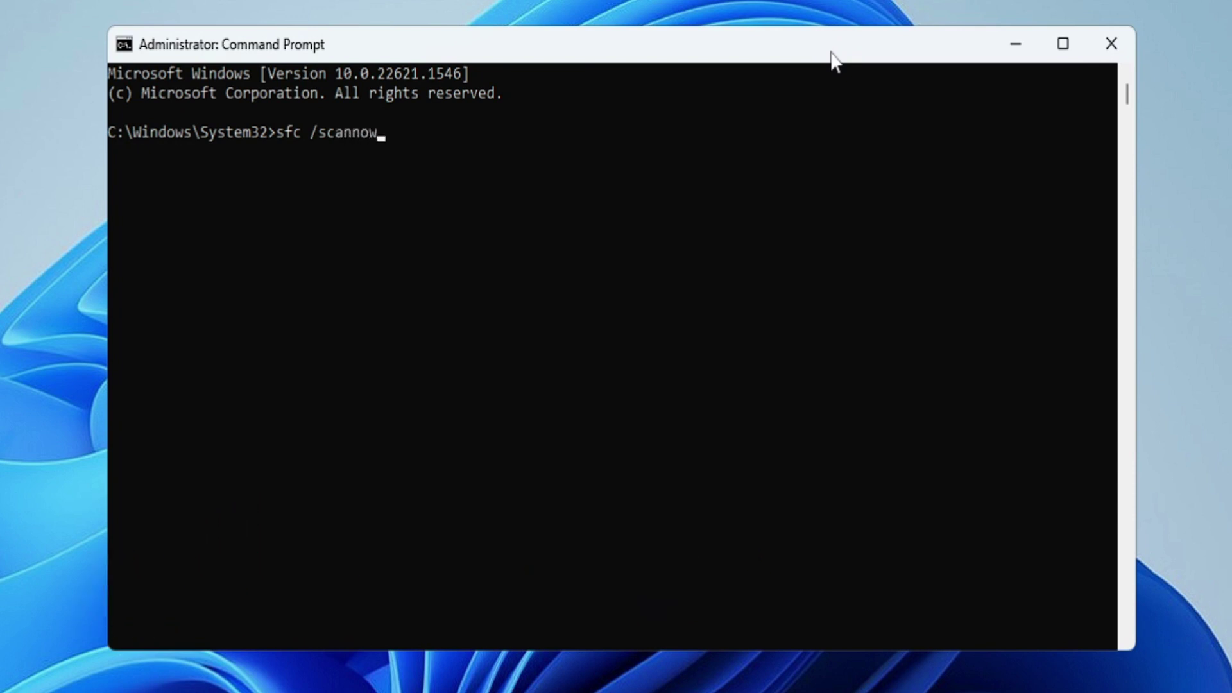
{"action": "key", "text": "Return"}
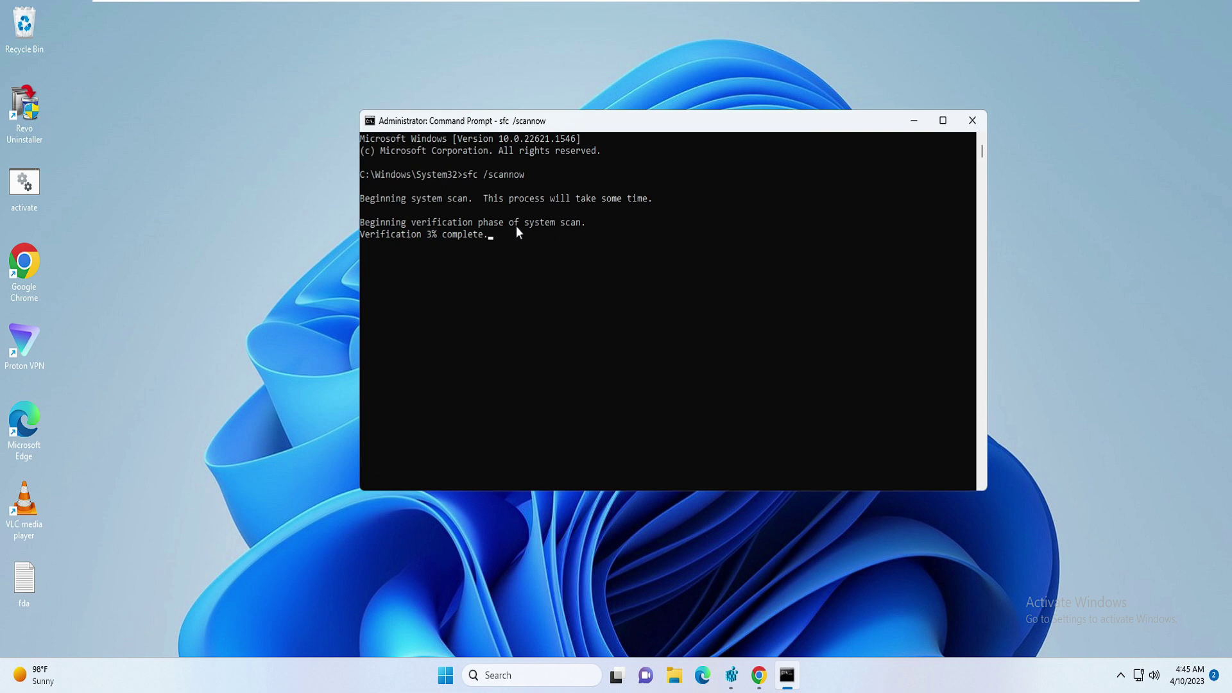
Minimize the scanning Command Prompt and open Virus & threat protection from a 'virus' search.
{"action": "left_click", "coordinate": [913, 121]}
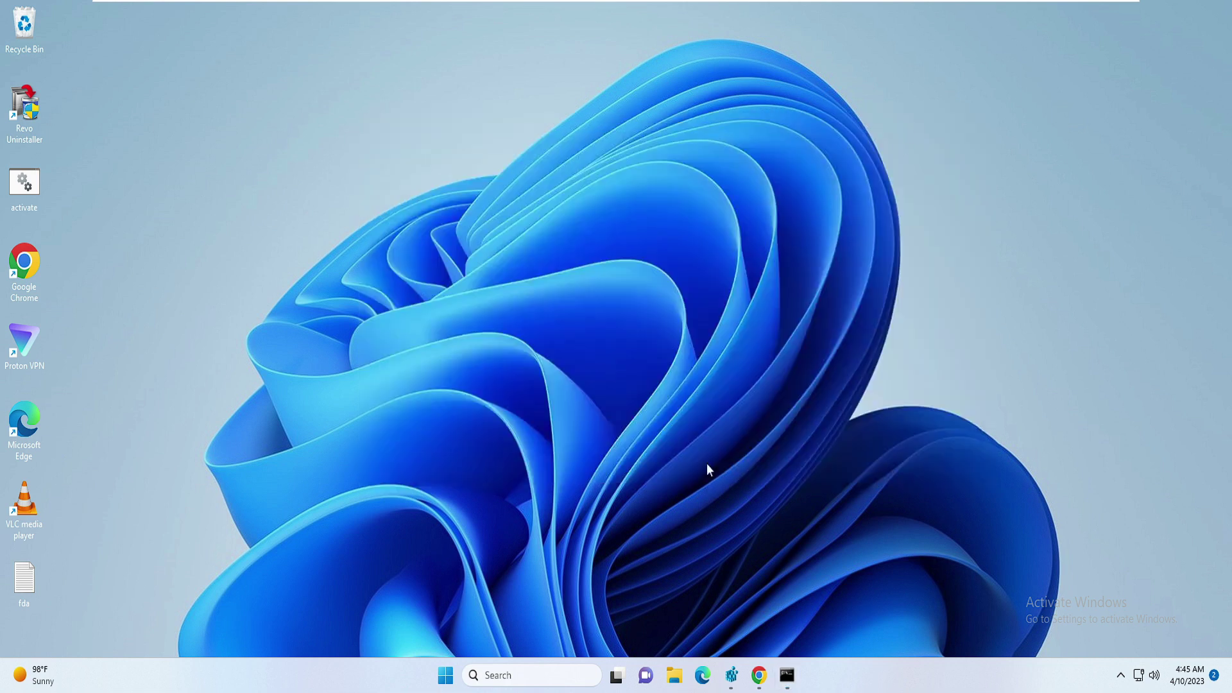
{"action": "left_click", "coordinate": [517, 678]}
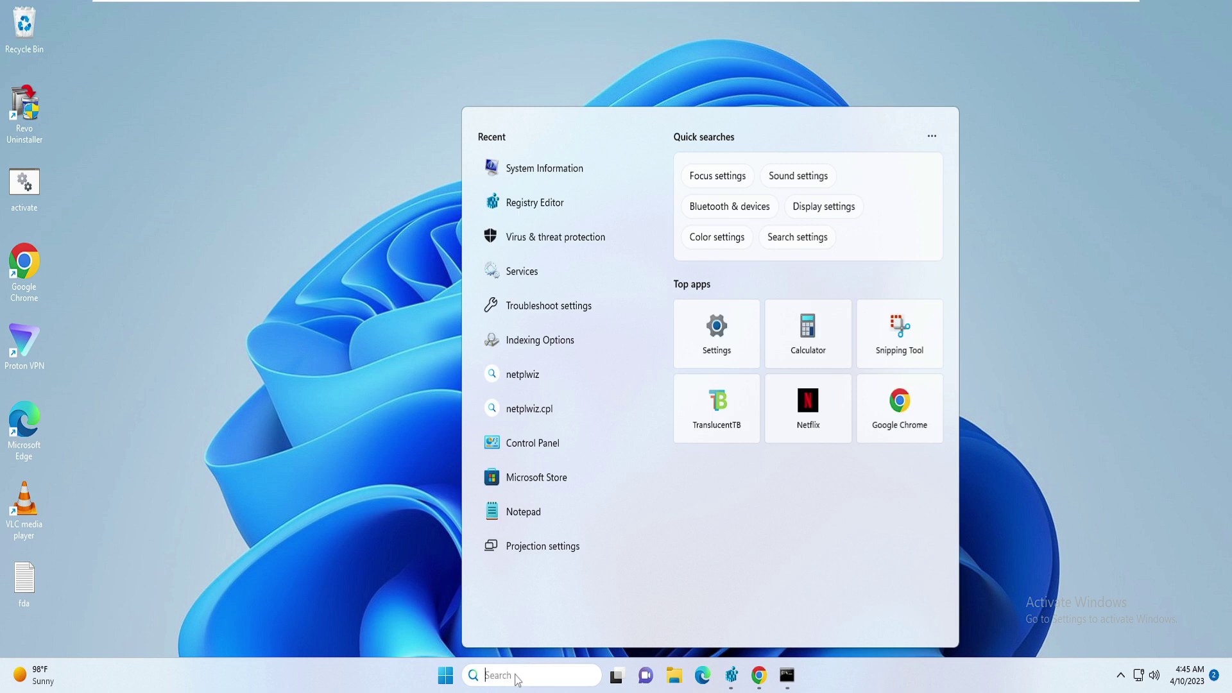
{"action": "type", "text": "virus"}
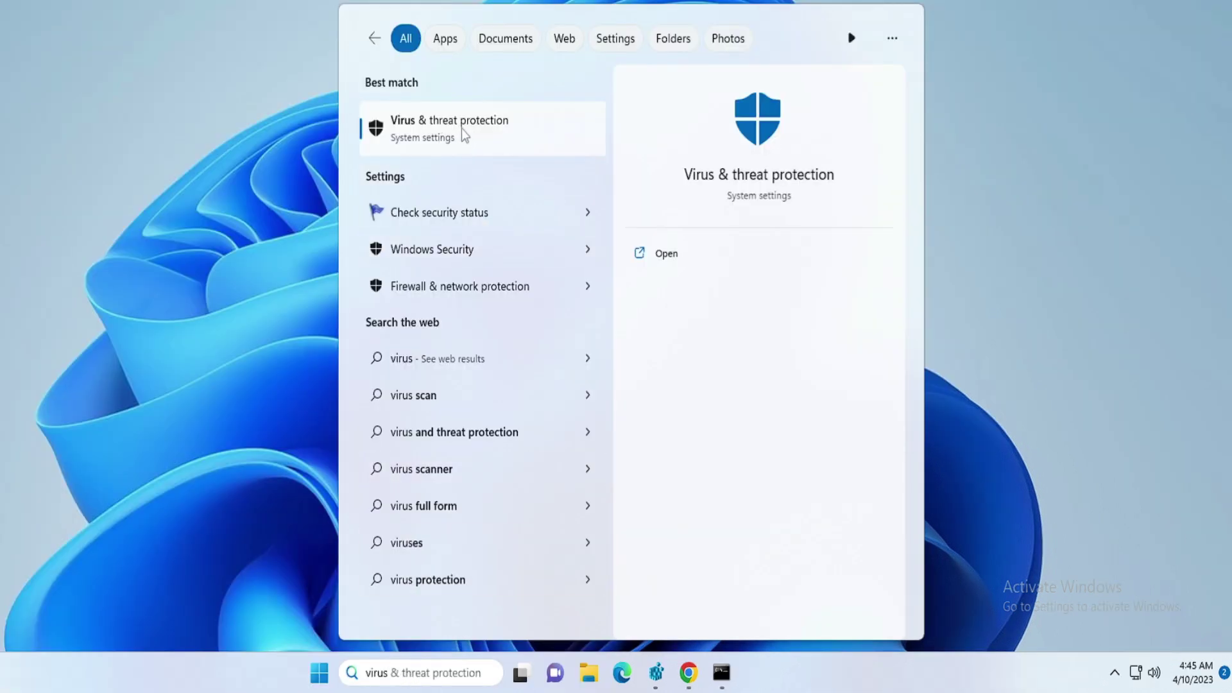
{"action": "left_click", "coordinate": [466, 133]}
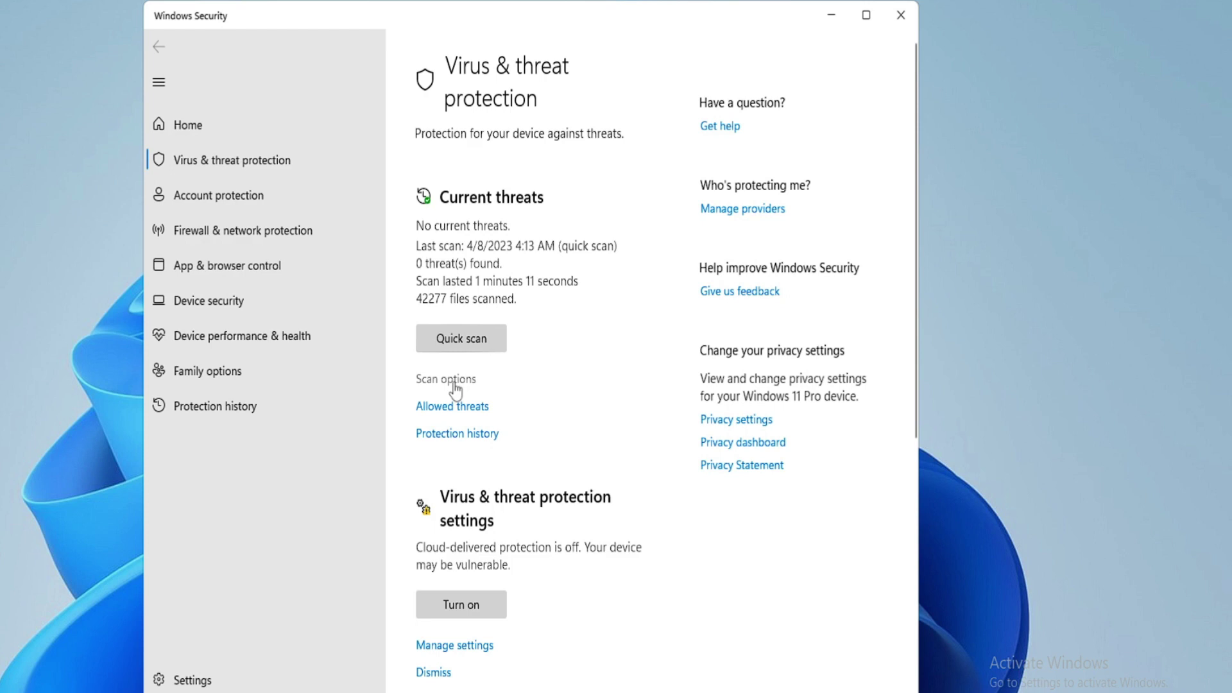
Start a Quick scan from Scan options, then minimize Windows Security.
{"action": "left_click", "coordinate": [454, 383]}
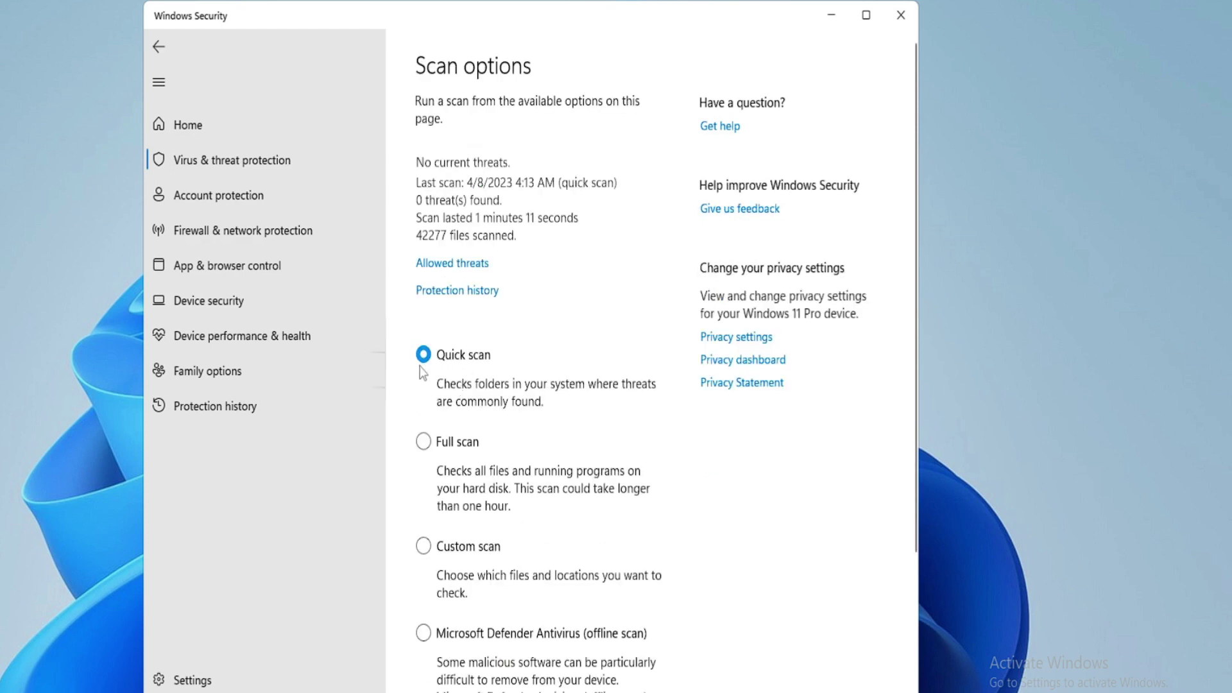
{"action": "scroll", "coordinate": [467, 363], "scroll_direction": "down", "scroll_amount": 3}
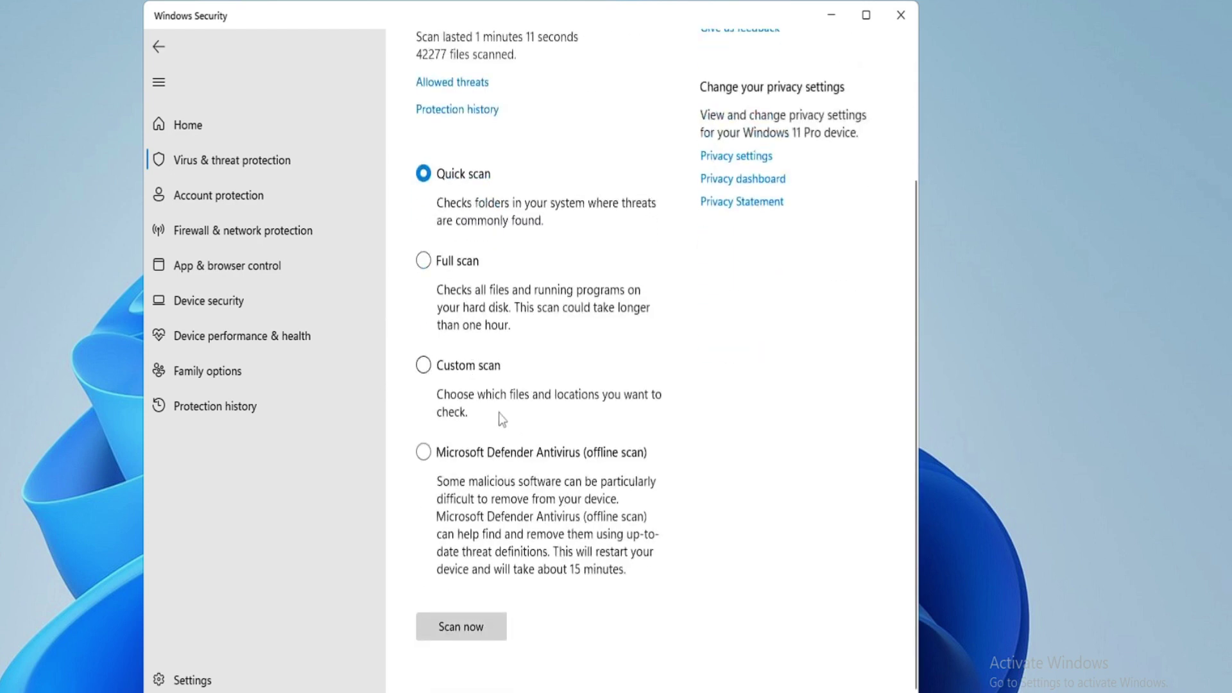
{"action": "left_click", "coordinate": [469, 627]}
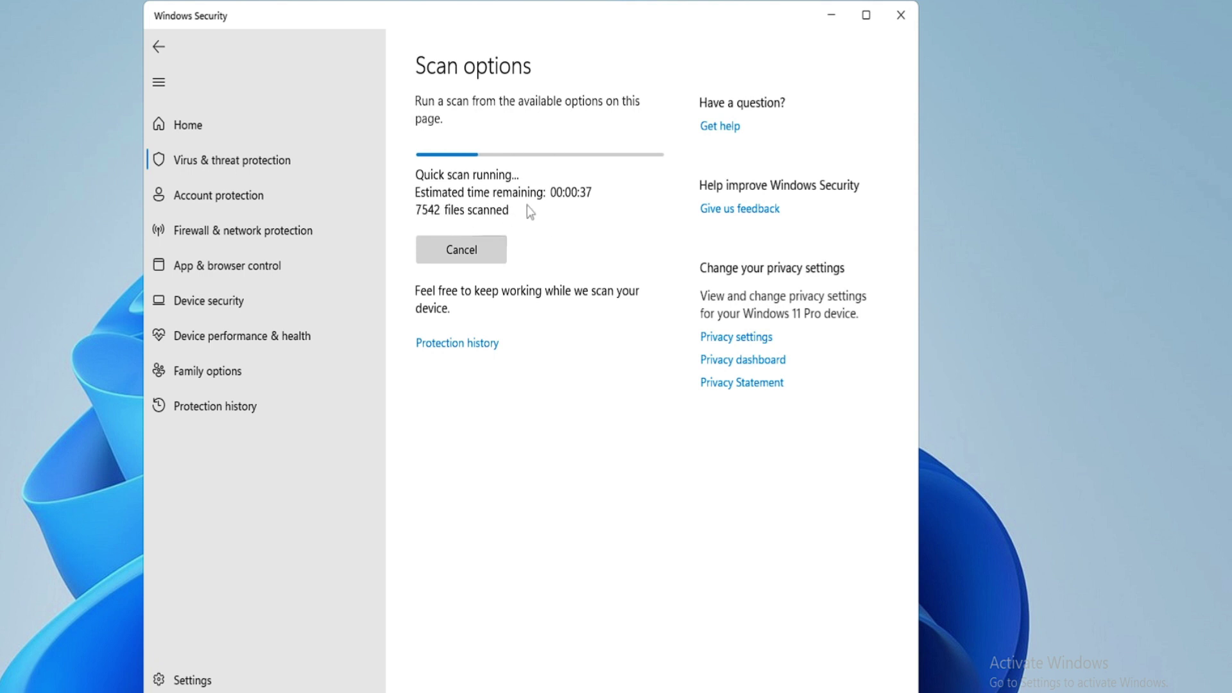
{"action": "left_click", "coordinate": [832, 15]}
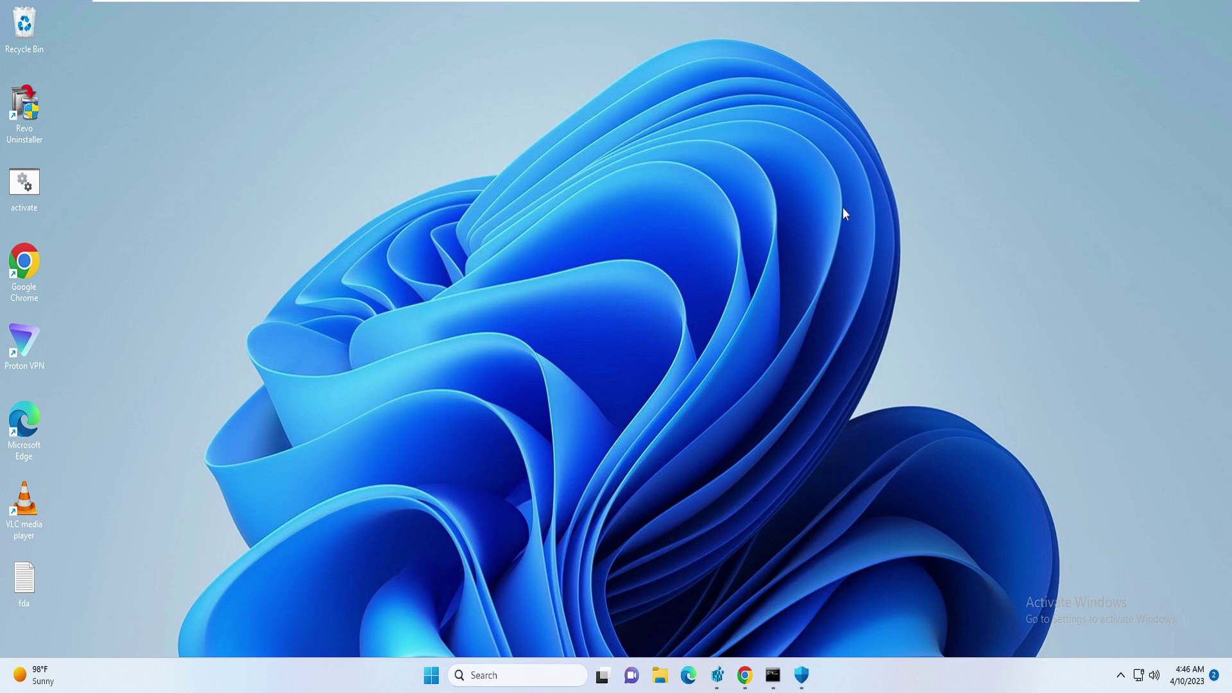
On the Visual C++ 2013 download page, keep English as the language and click Download.
{"action": "left_click", "coordinate": [744, 675]}
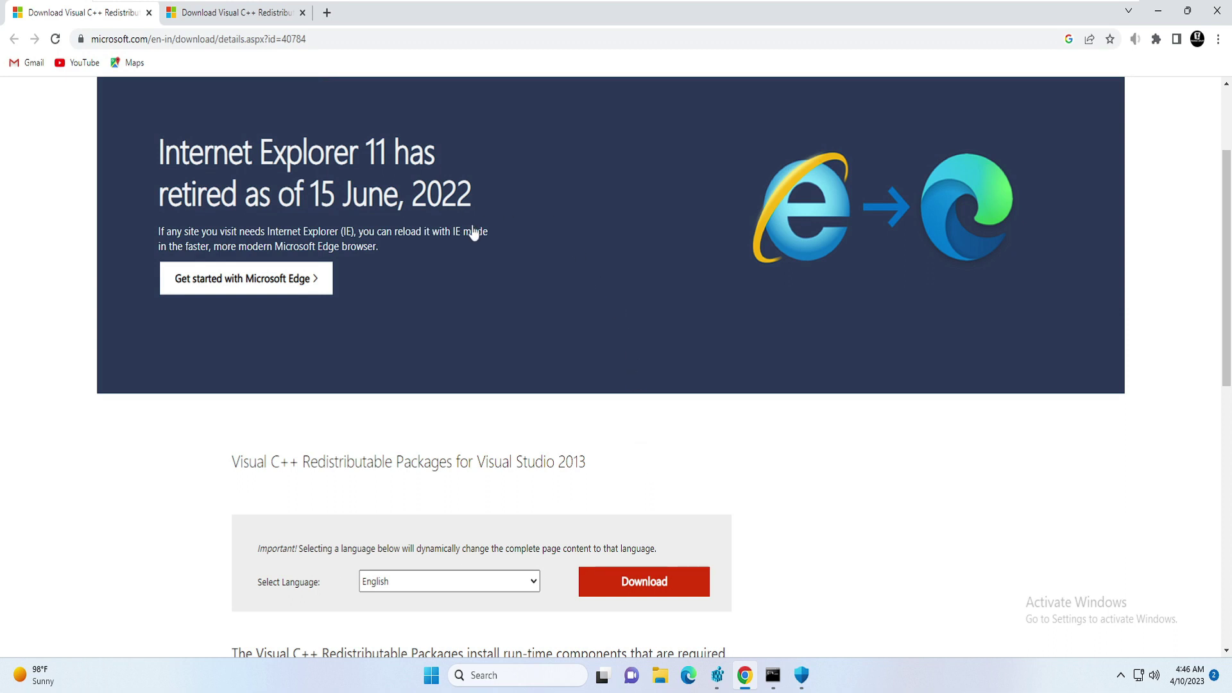
{"action": "scroll", "coordinate": [456, 221], "scroll_direction": "down", "scroll_amount": 3}
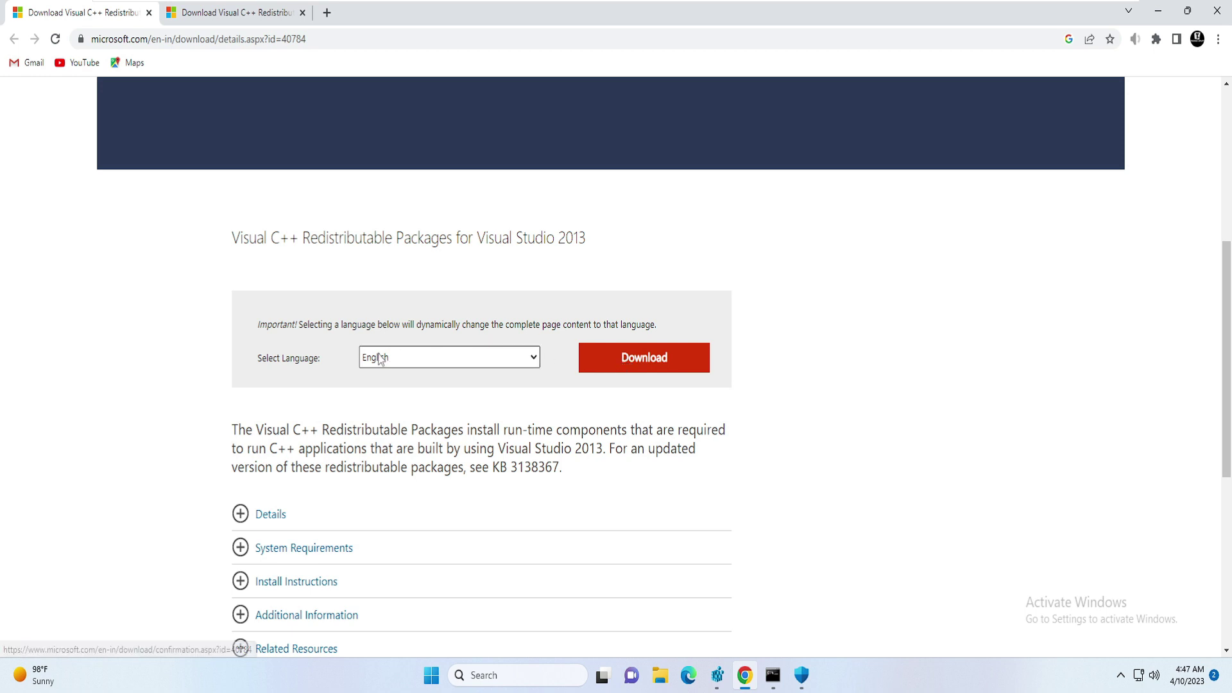
{"action": "left_click", "coordinate": [505, 367]}
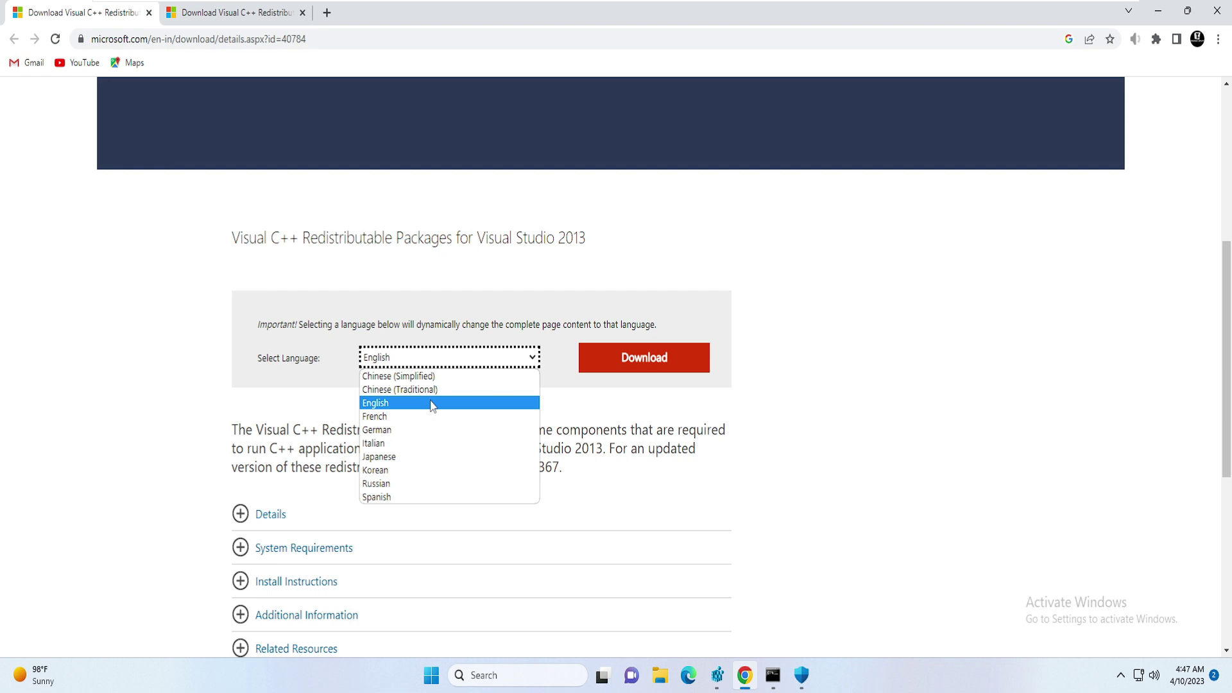
{"action": "left_click", "coordinate": [384, 405]}
{"action": "left_click", "coordinate": [630, 358]}
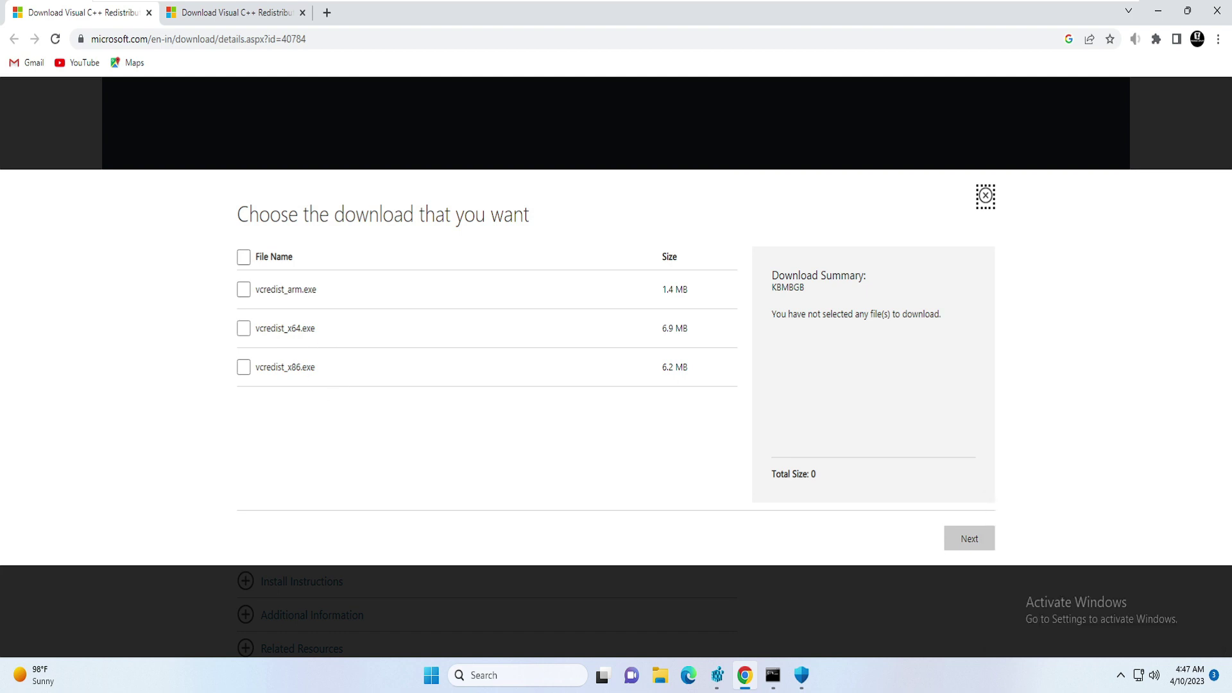
Confirm in System Information that the PC is x64-based, then select vcredist_x64.exe.
{"action": "left_click", "coordinate": [486, 671]}
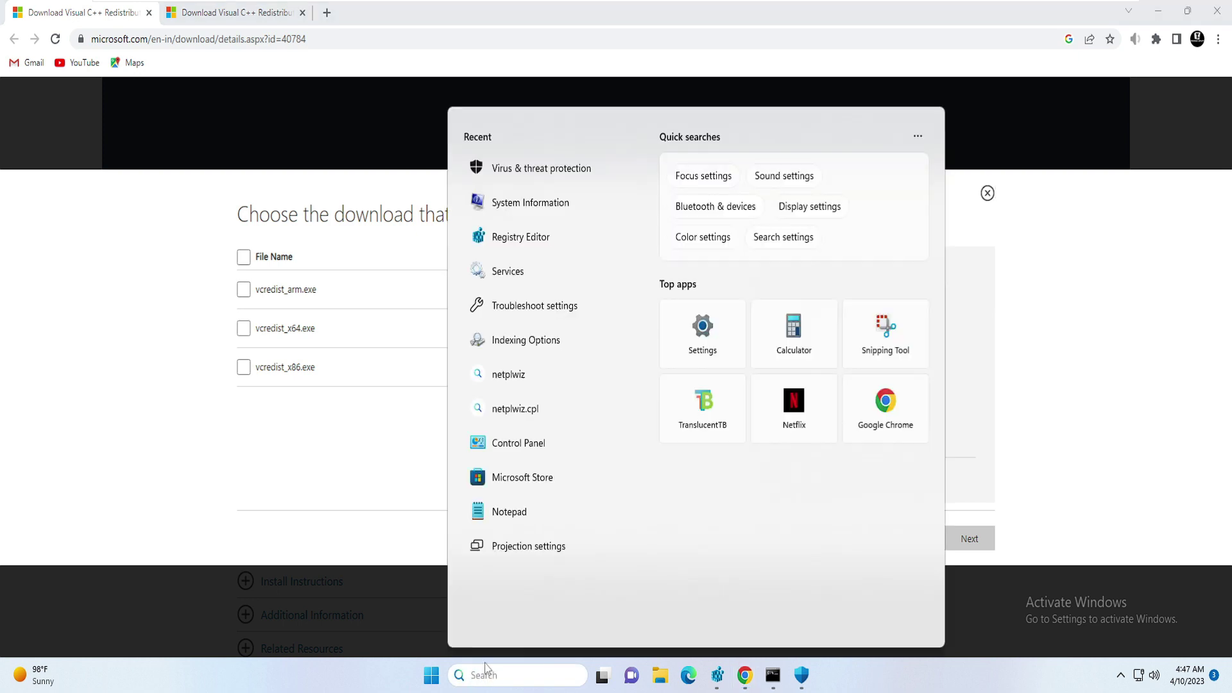
{"action": "type", "text": "syste"}
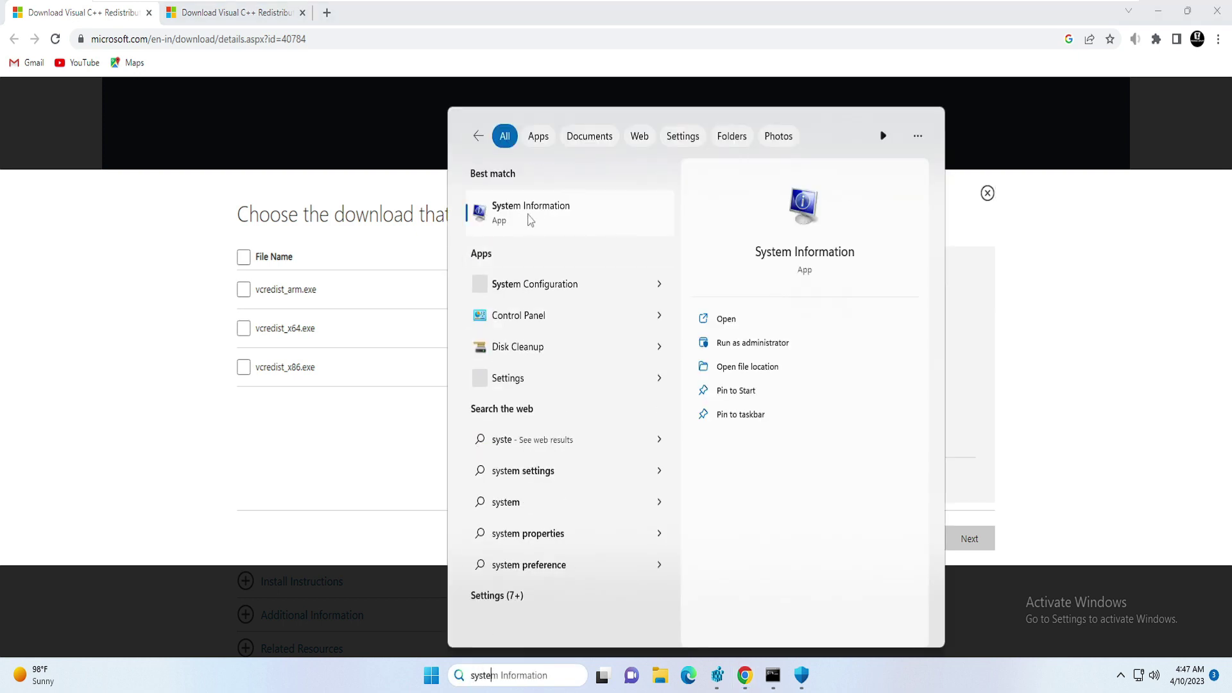
{"action": "left_click", "coordinate": [530, 220]}
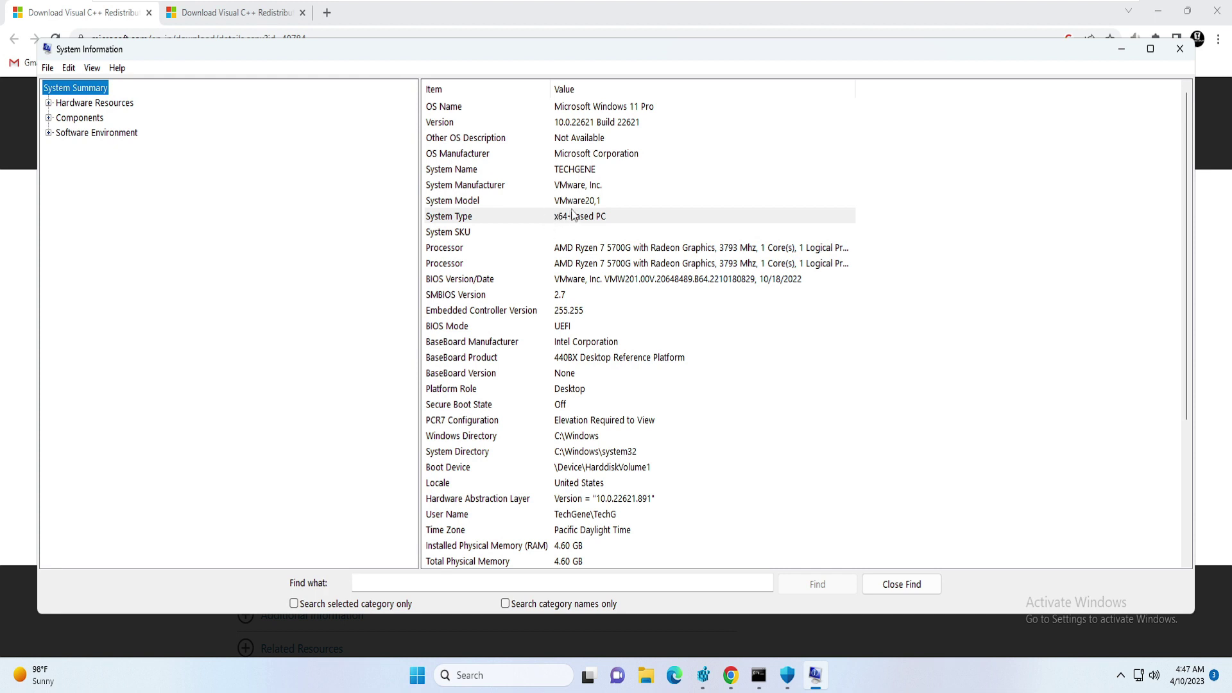
{"action": "left_click", "coordinate": [1121, 48]}
{"action": "left_click", "coordinate": [244, 329]}
Download vcredist_x64.exe through the manual x64 link after the blocked attempt, then run it.
{"action": "left_click", "coordinate": [965, 546]}
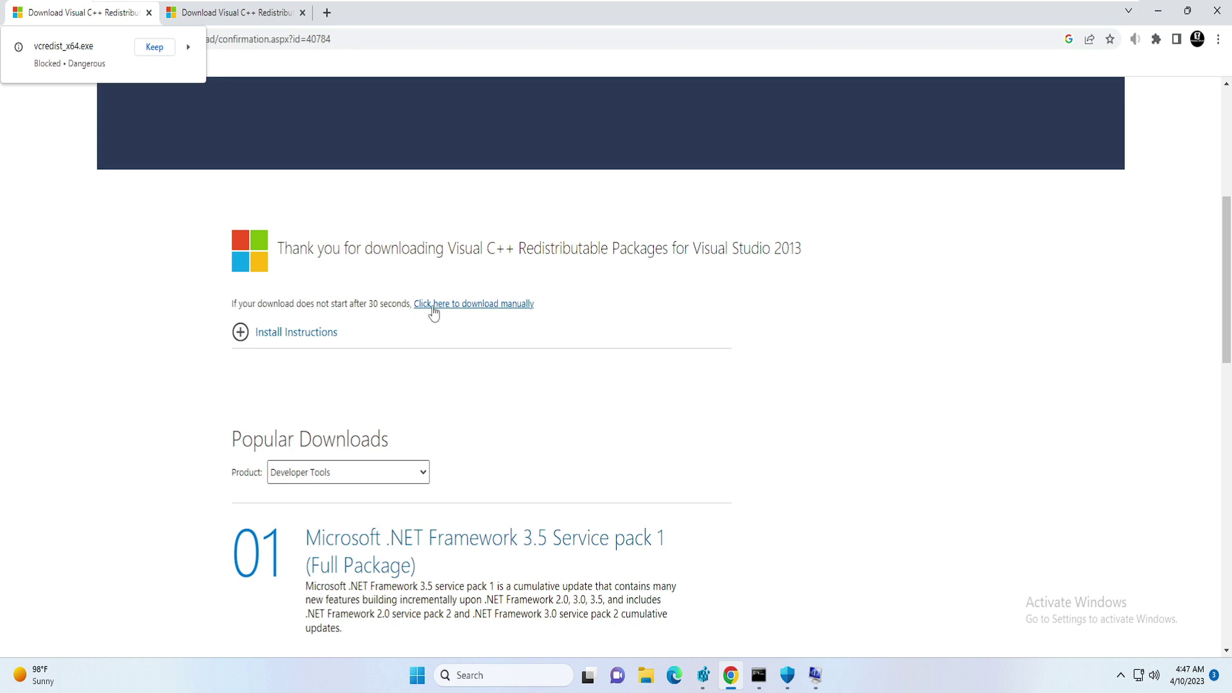
{"action": "left_click", "coordinate": [475, 307]}
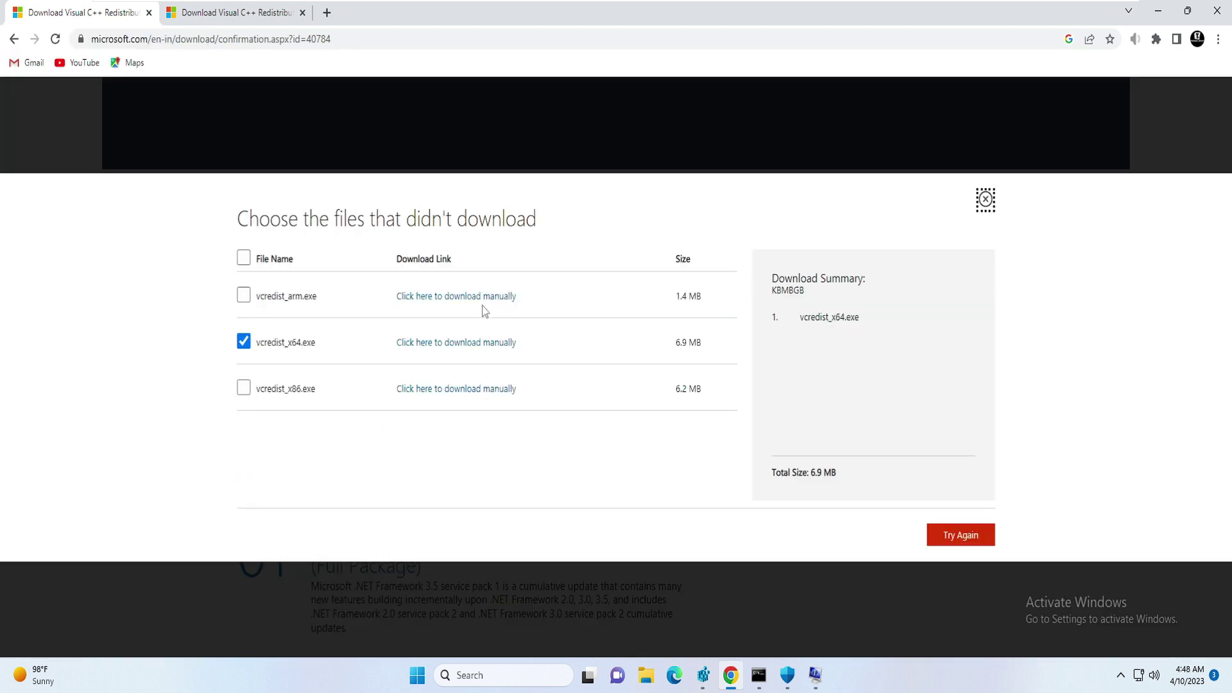
{"action": "left_click", "coordinate": [485, 342]}
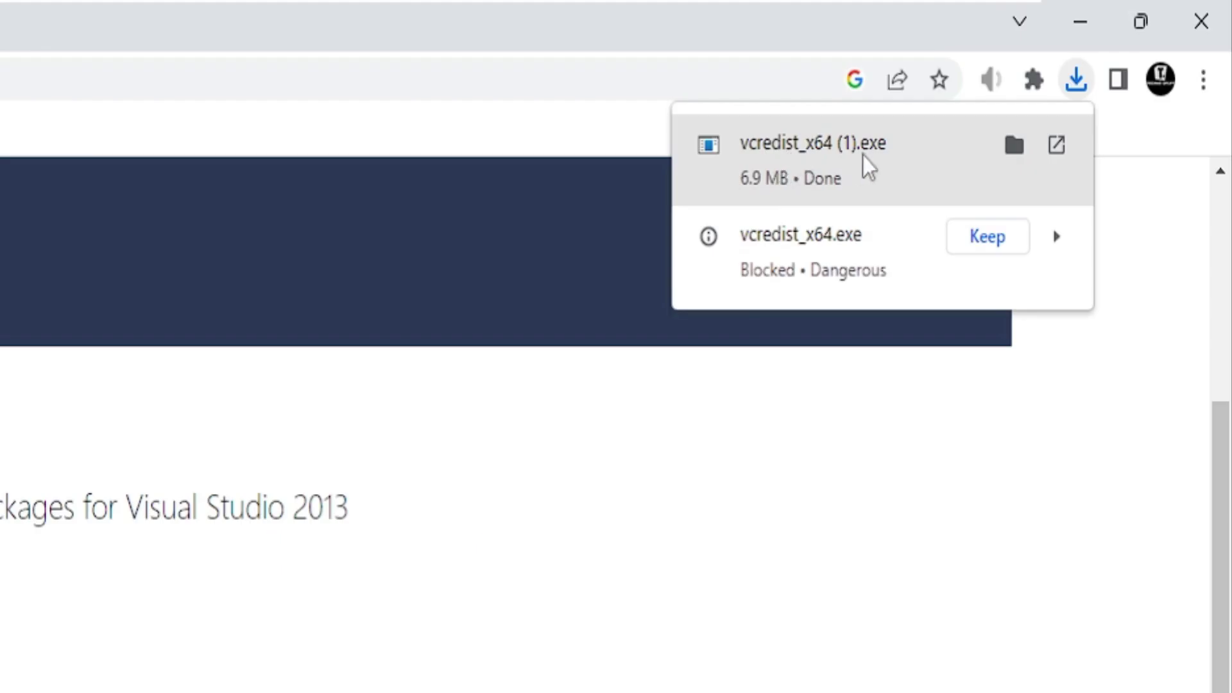
{"action": "left_click", "coordinate": [860, 157]}
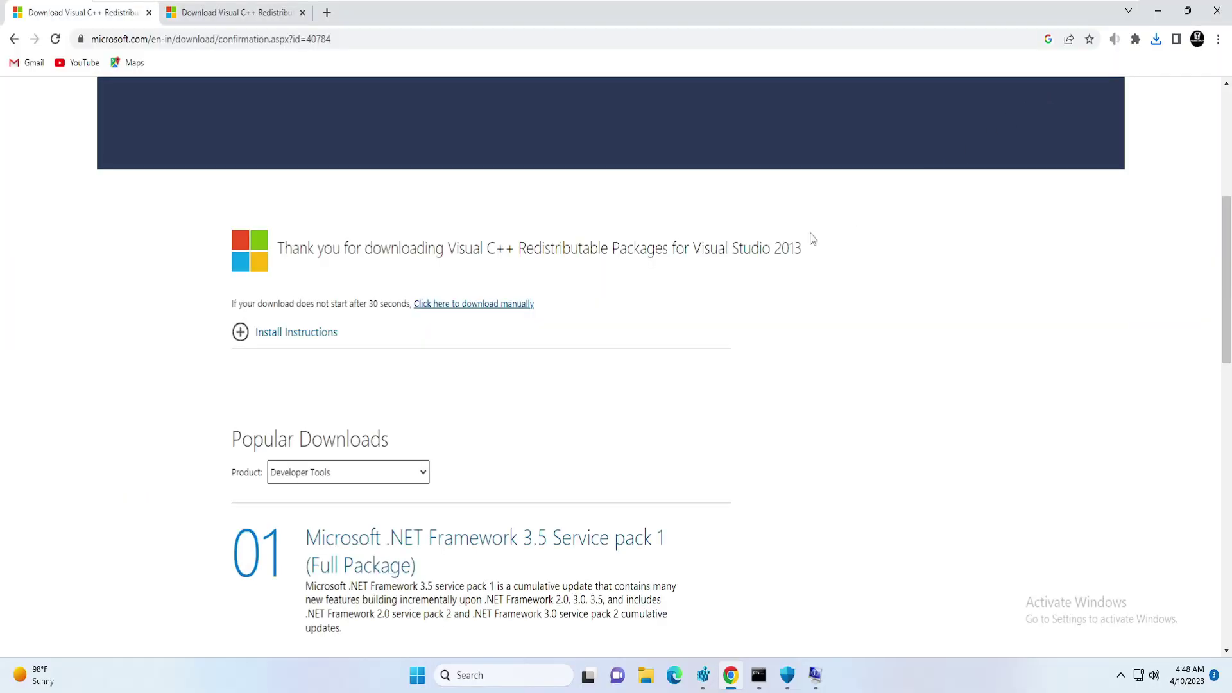
Accept the license and install Visual C++ 2013 Redistributable (x64), approving UAC, then close setup.
{"action": "left_click", "coordinate": [556, 399]}
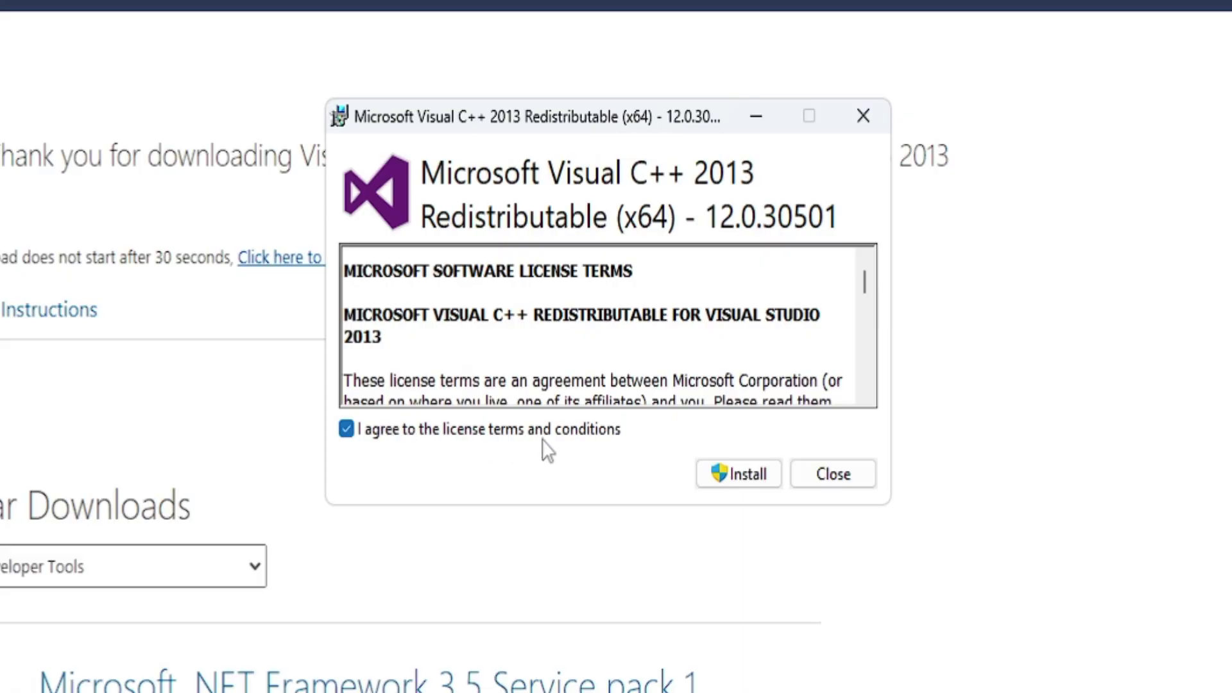
{"action": "left_click", "coordinate": [738, 473]}
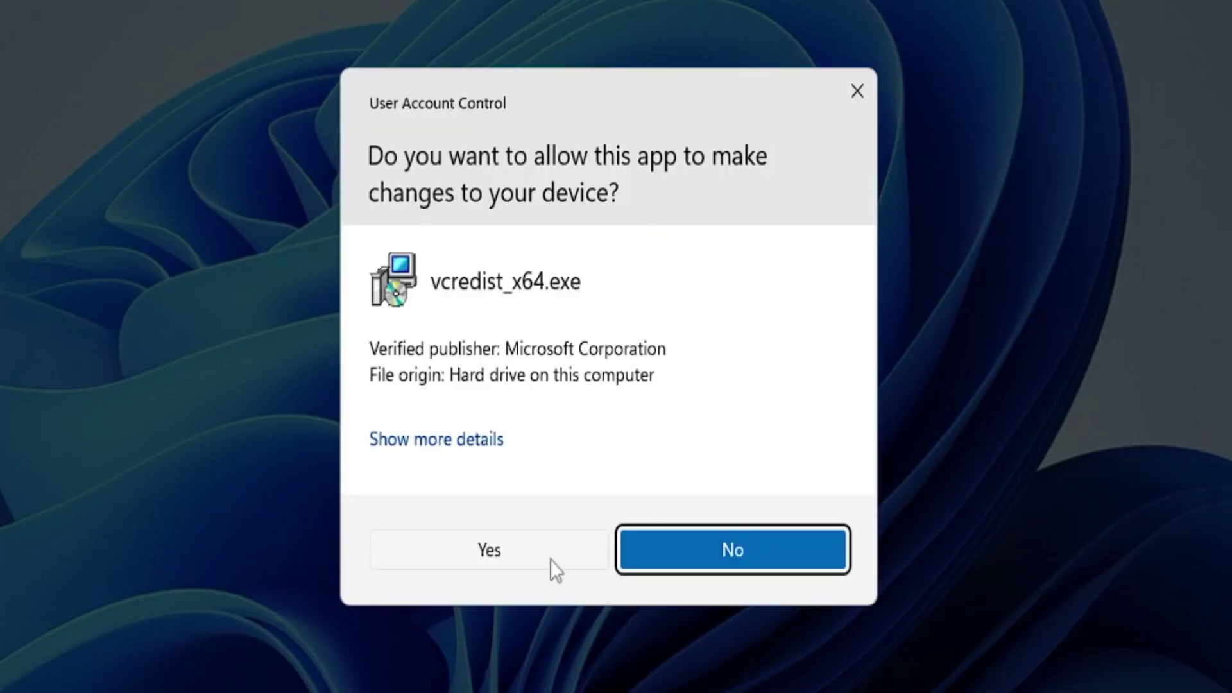
{"action": "left_click", "coordinate": [550, 560]}
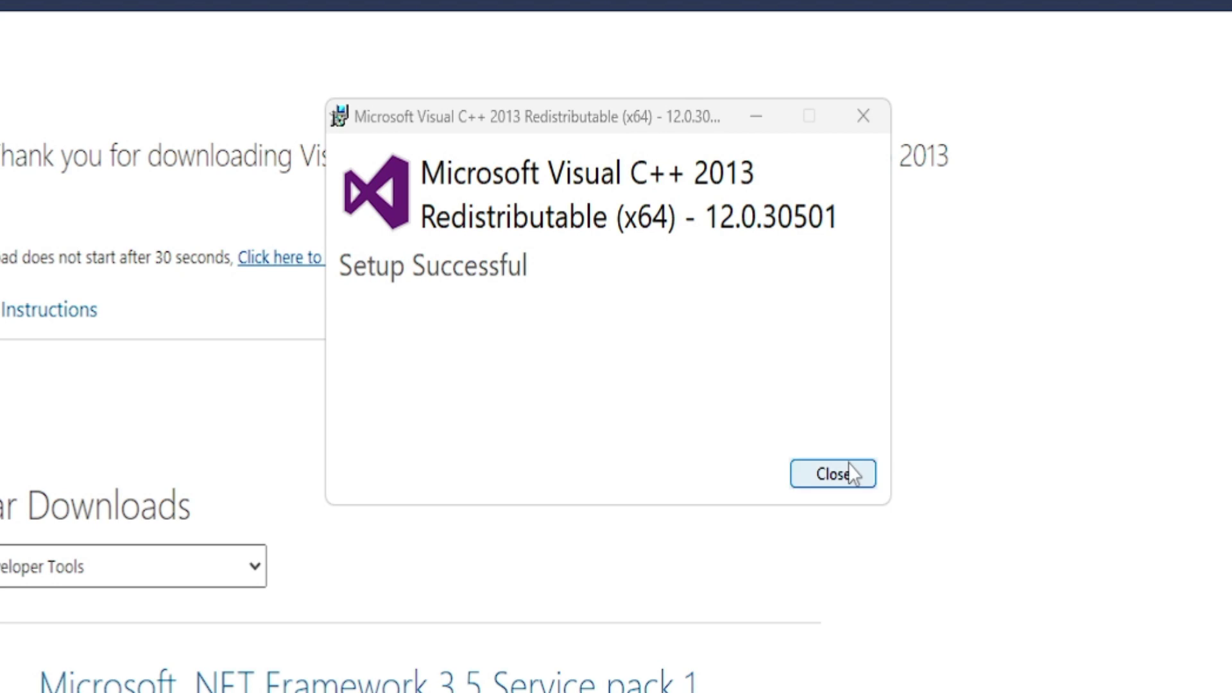
{"action": "left_click", "coordinate": [848, 467]}
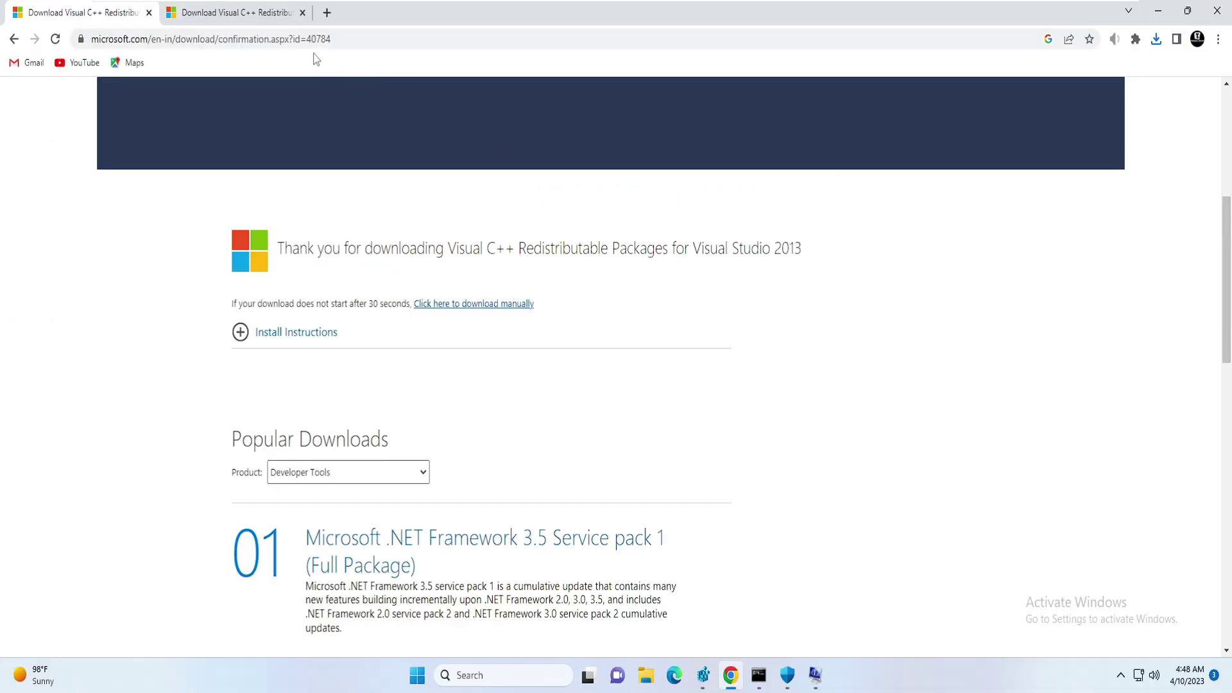
On the Visual C++ 2015 page, download vc_redist.x64.exe and keep it despite the warning.
{"action": "left_click", "coordinate": [267, 18]}
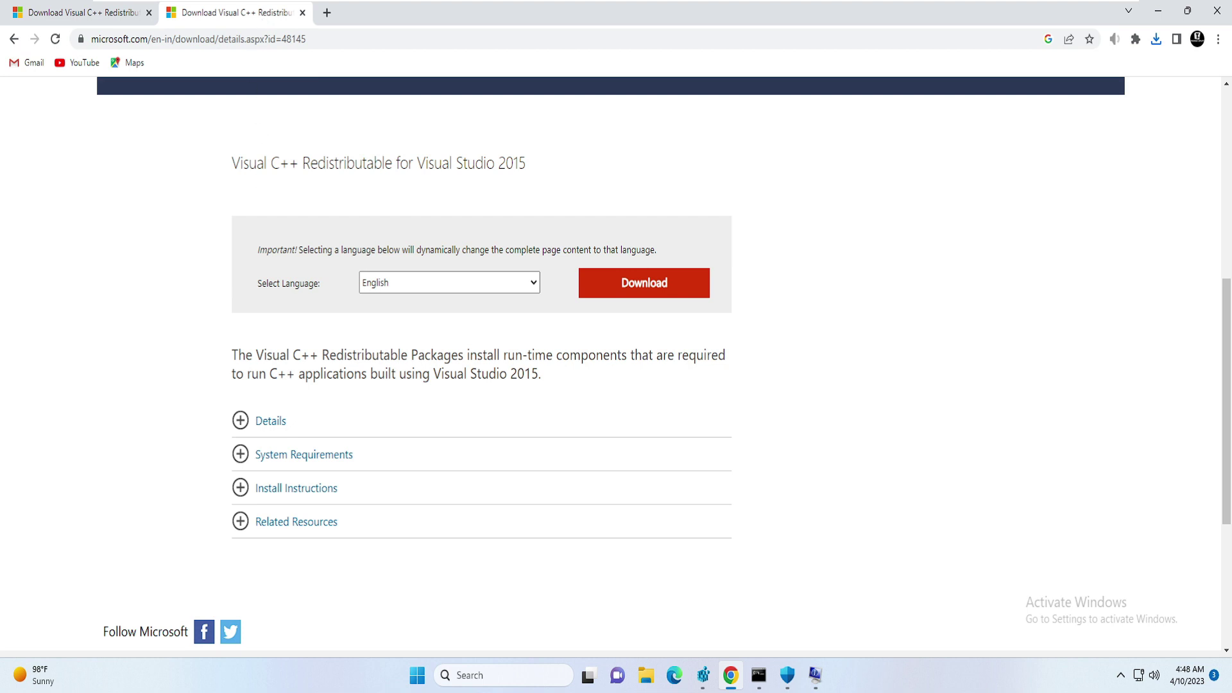
{"action": "left_click_drag", "start_coordinate": [231, 163], "coordinate": [526, 163]}
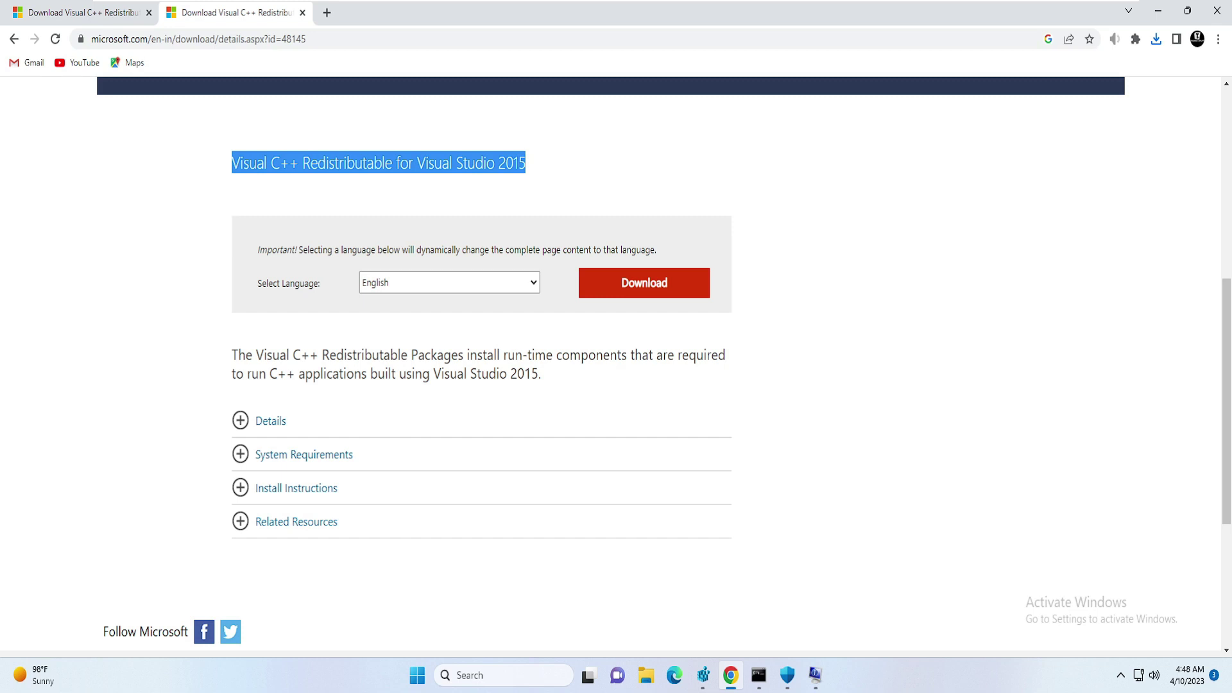
{"action": "left_click", "coordinate": [572, 174]}
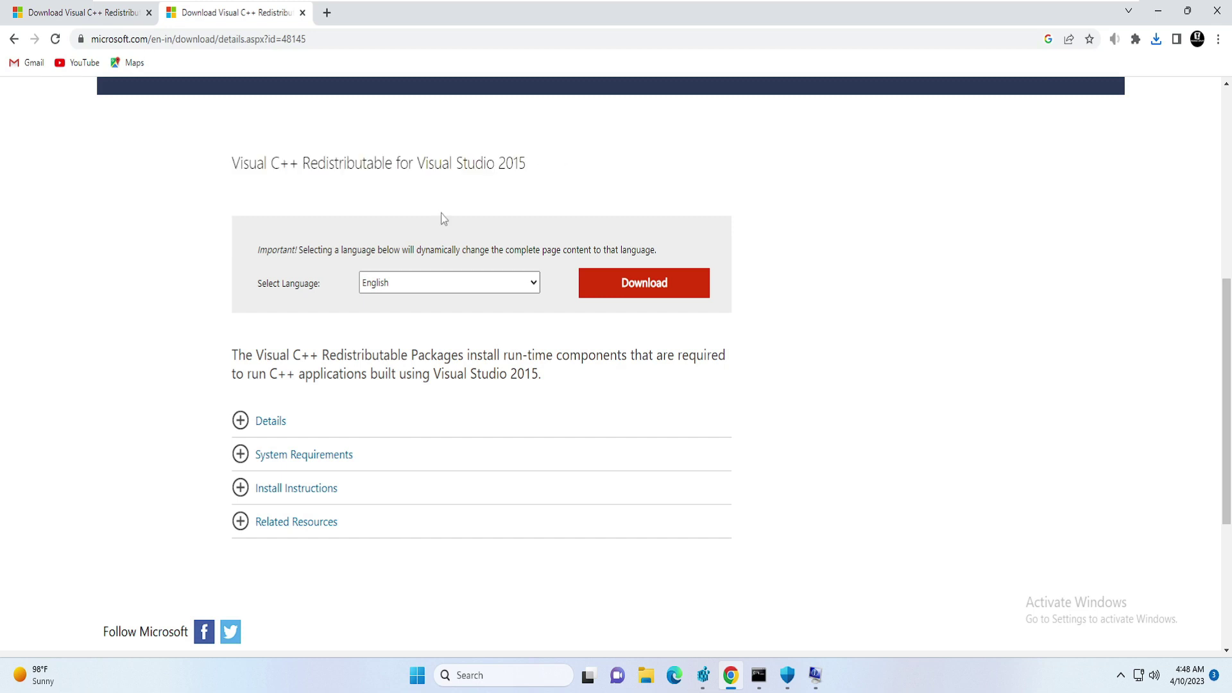
{"action": "left_click", "coordinate": [640, 287]}
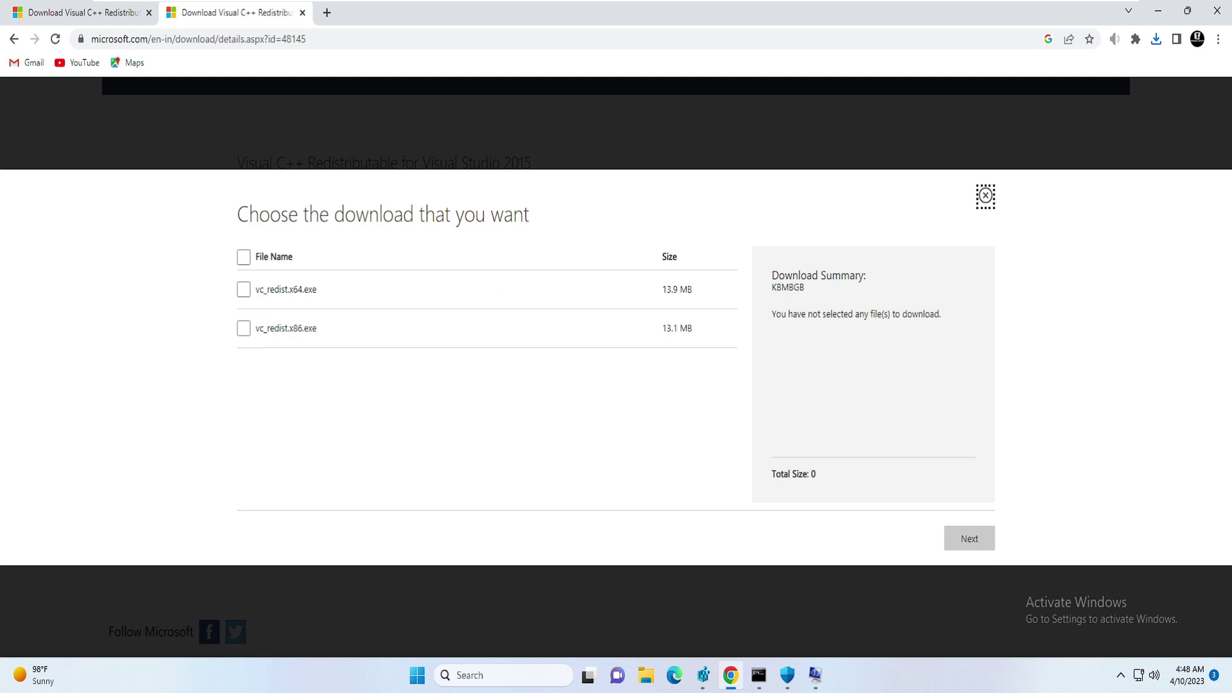
{"action": "left_click", "coordinate": [243, 289]}
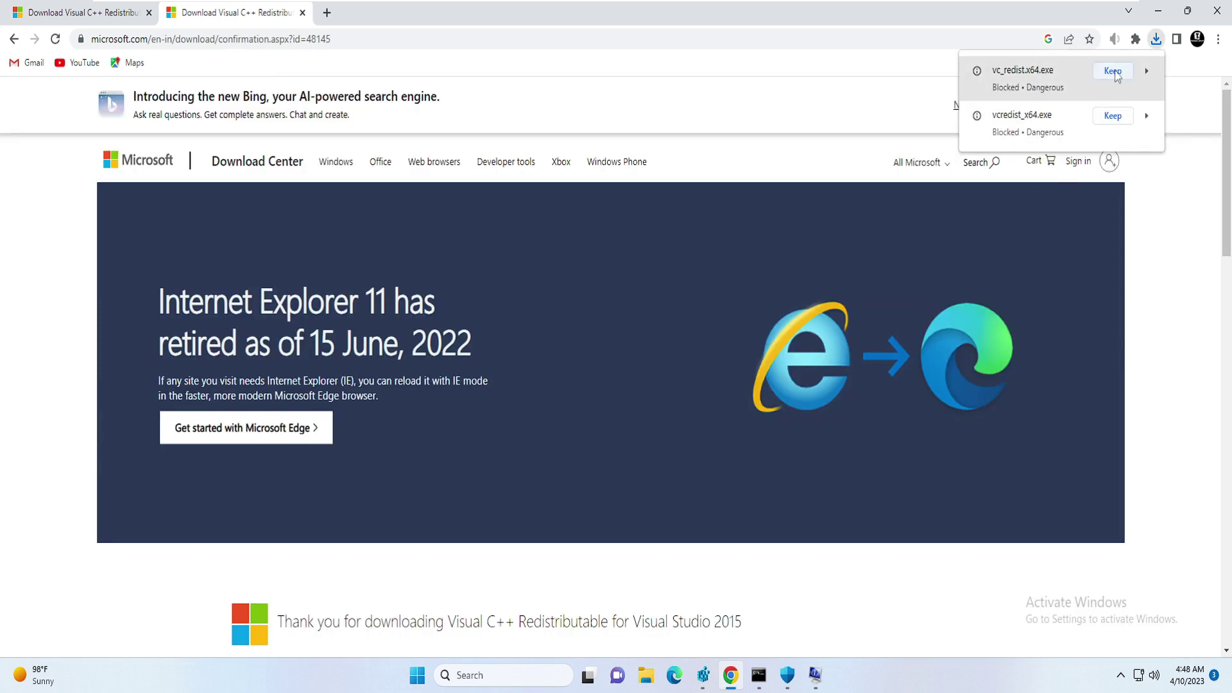
{"action": "left_click", "coordinate": [1113, 71]}
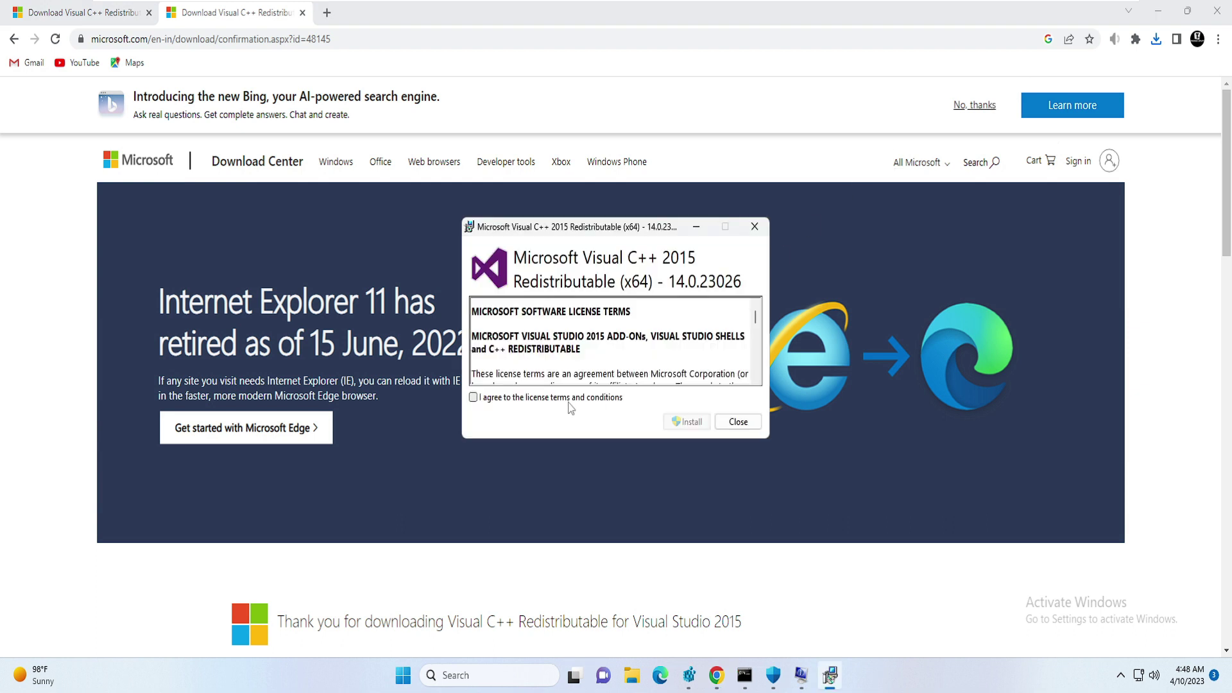
Accept the 2015 license, attempt installation, dismiss the Setup Failed message, and close Chrome.
{"action": "left_click", "coordinate": [563, 402]}
{"action": "left_click", "coordinate": [682, 420]}
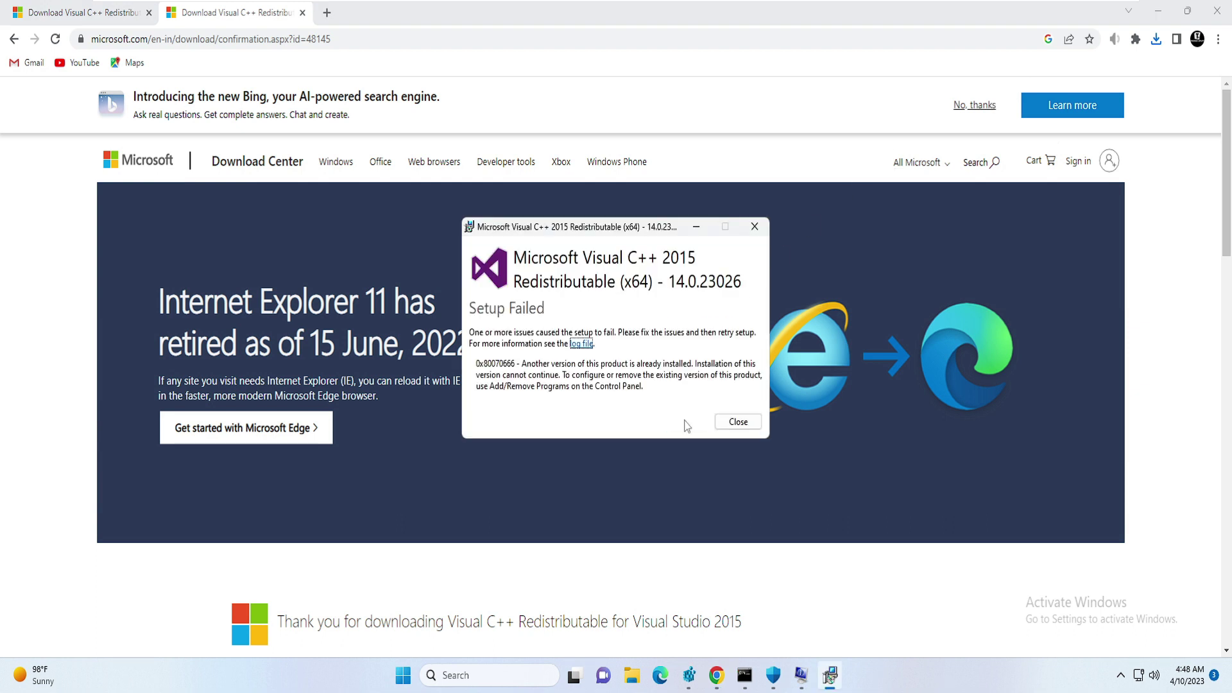
{"action": "left_click", "coordinate": [738, 422]}
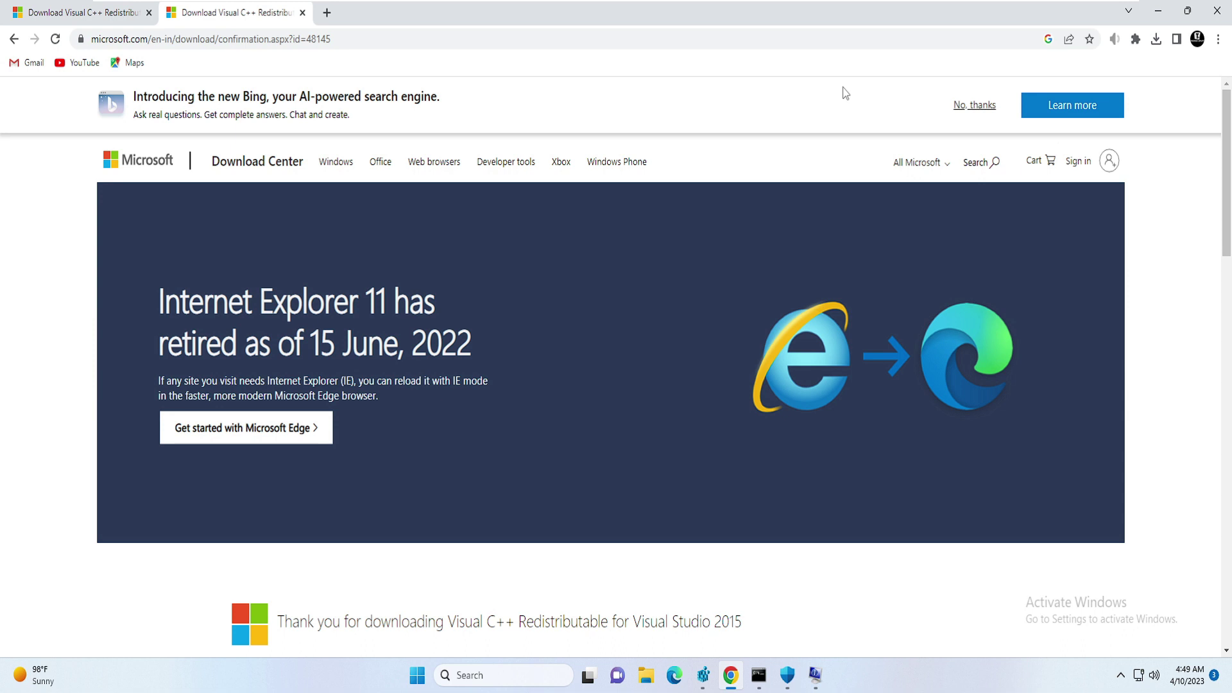
{"action": "left_click", "coordinate": [1217, 18]}
Exit Chrome despite the unfinished download and restore the administrator Command Prompt.
{"action": "left_click", "coordinate": [622, 121]}
{"action": "left_click", "coordinate": [744, 675]}
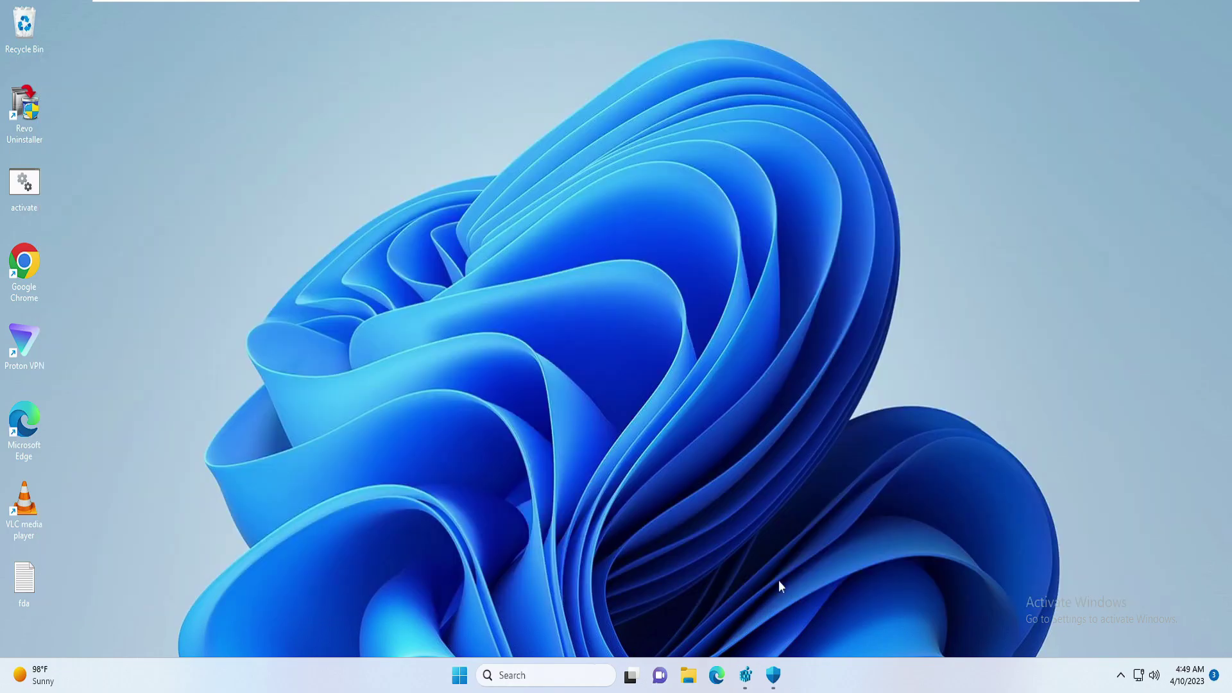
Restore the Windows Security window from the taskbar to check the quick scan's progress.
{"action": "left_click", "coordinate": [773, 675]}
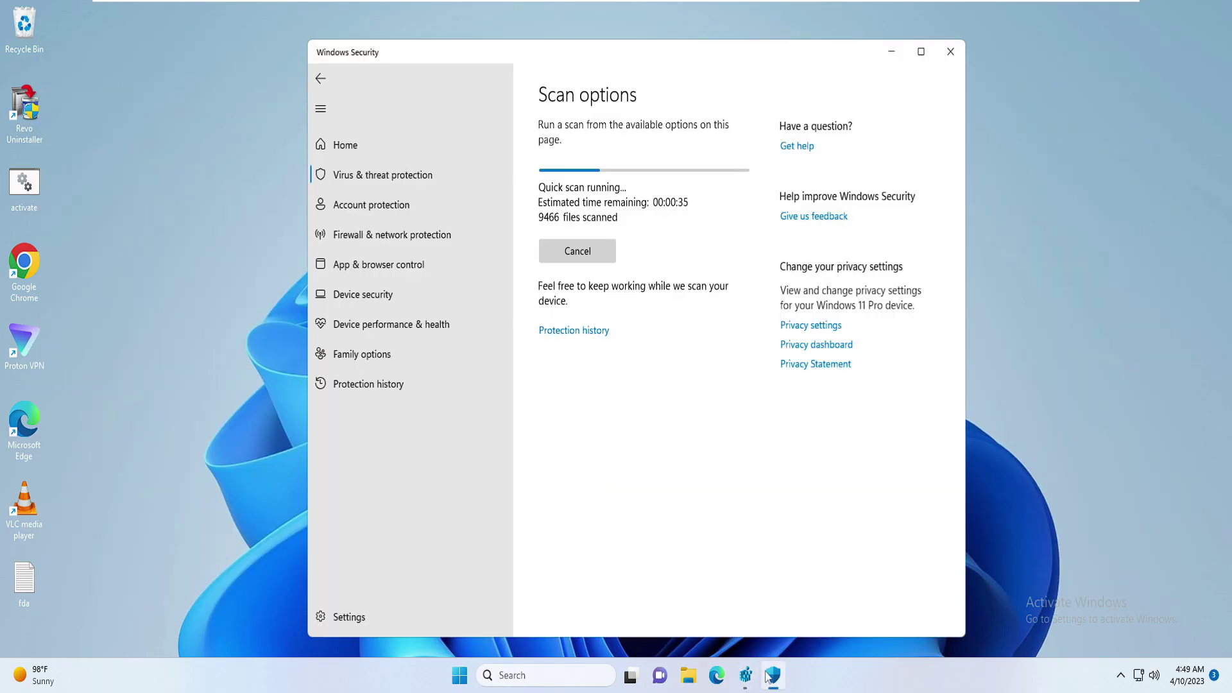